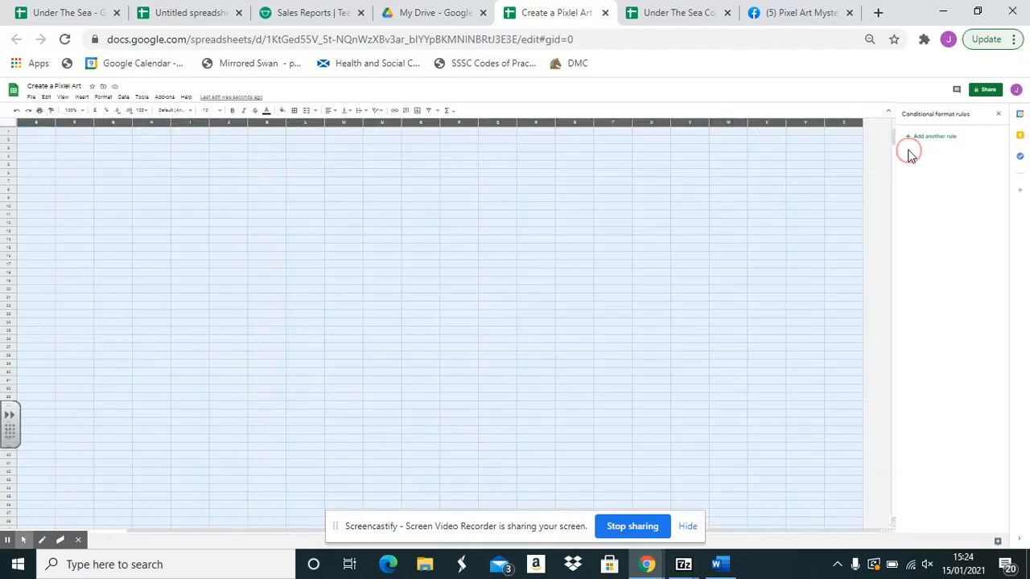
Resize columns A to Z to 60 pixels wide and insert 26 more columns to the right of them.
{"action": "right_click", "coordinate": [815, 127]}
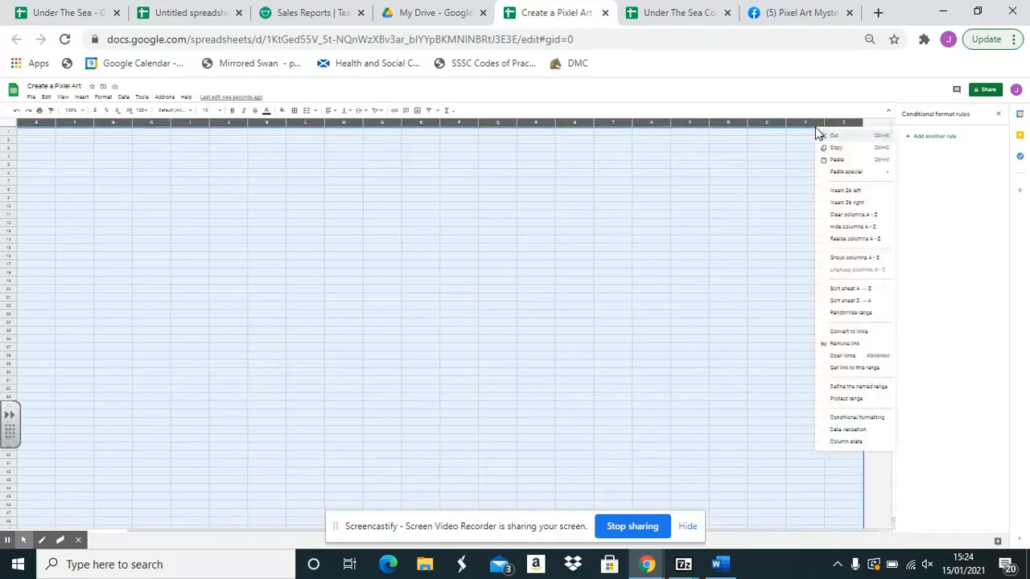
{"action": "left_click", "coordinate": [855, 239]}
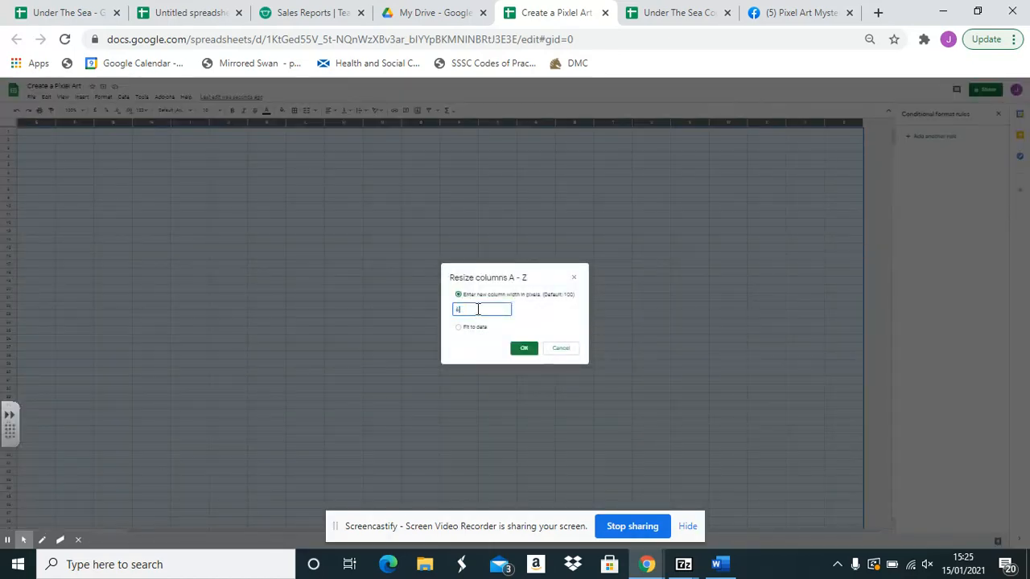
{"action": "left_click", "coordinate": [522, 347]}
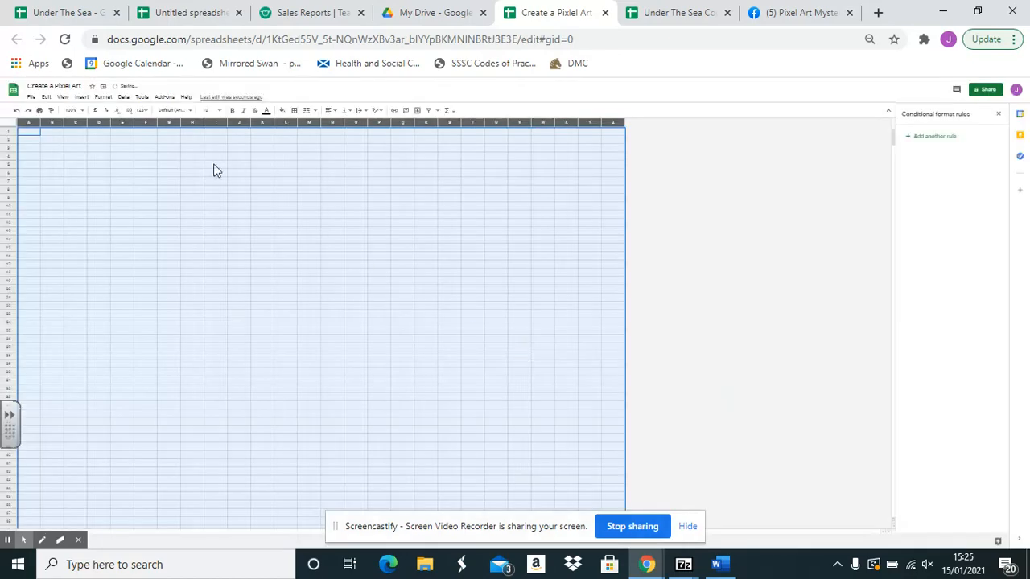
{"action": "left_click", "coordinate": [82, 98]}
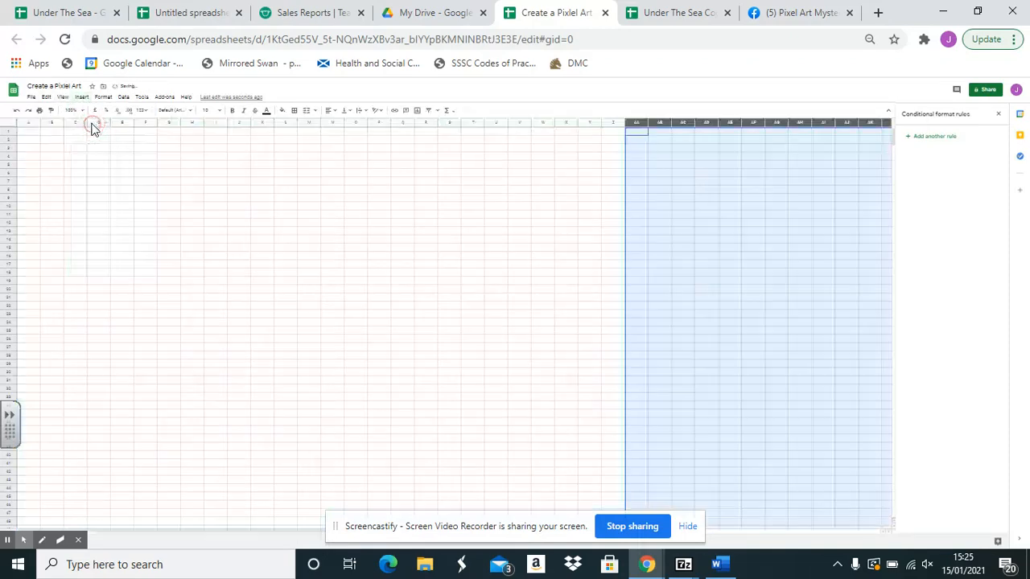
{"action": "left_click", "coordinate": [93, 123]}
Resize rows 1 to 101 to a height of 60 pixels so the cells become square.
{"action": "left_click", "coordinate": [11, 129]}
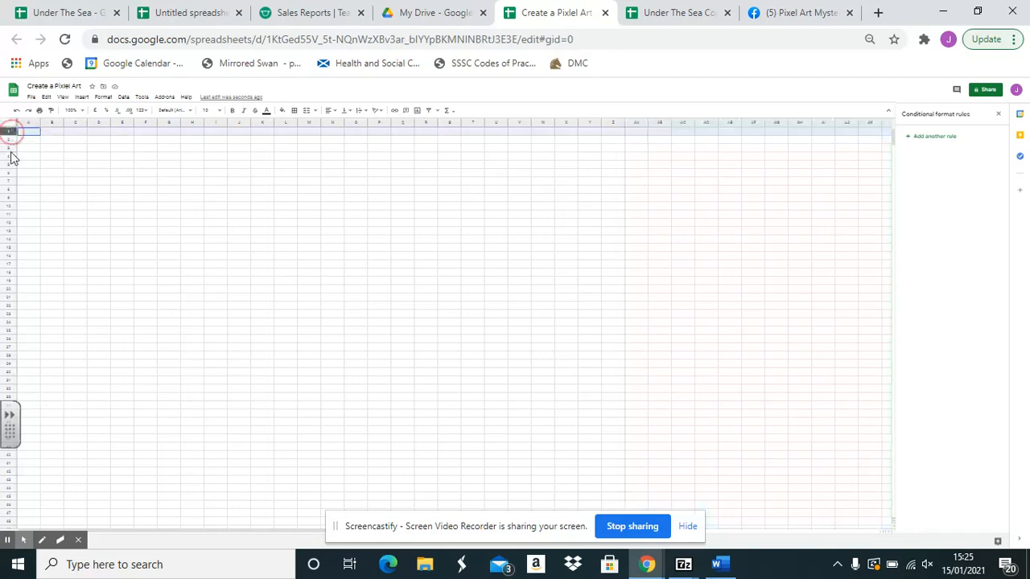
{"action": "left_click_drag", "start_coordinate": [11, 157], "coordinate": [8, 475]}
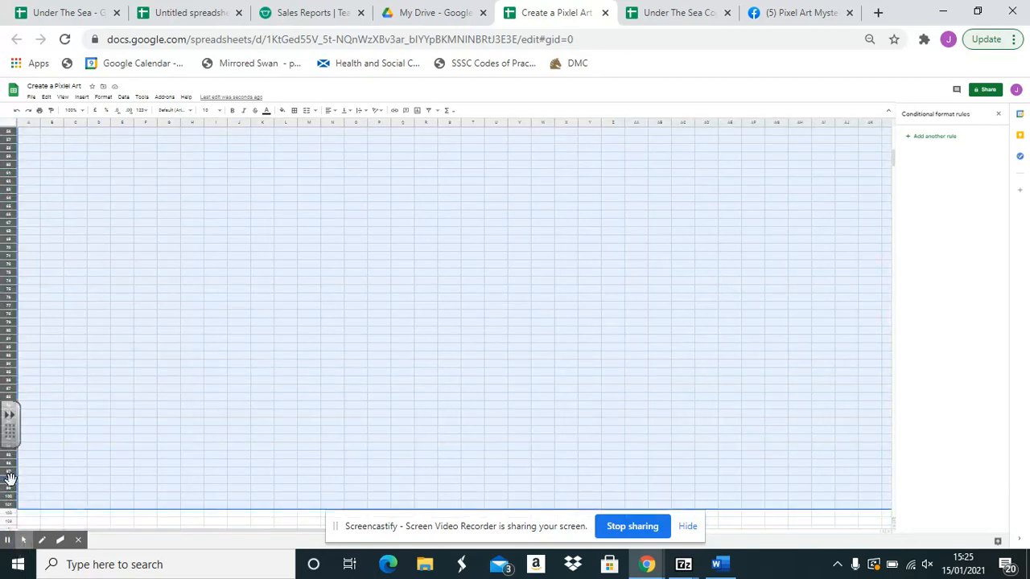
{"action": "right_click", "coordinate": [9, 479]}
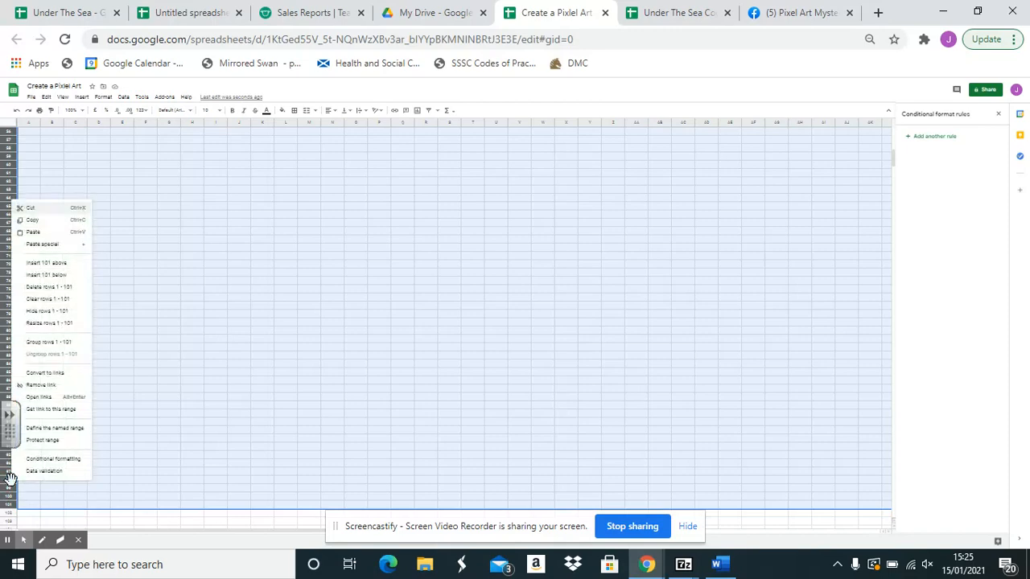
{"action": "left_click", "coordinate": [46, 325]}
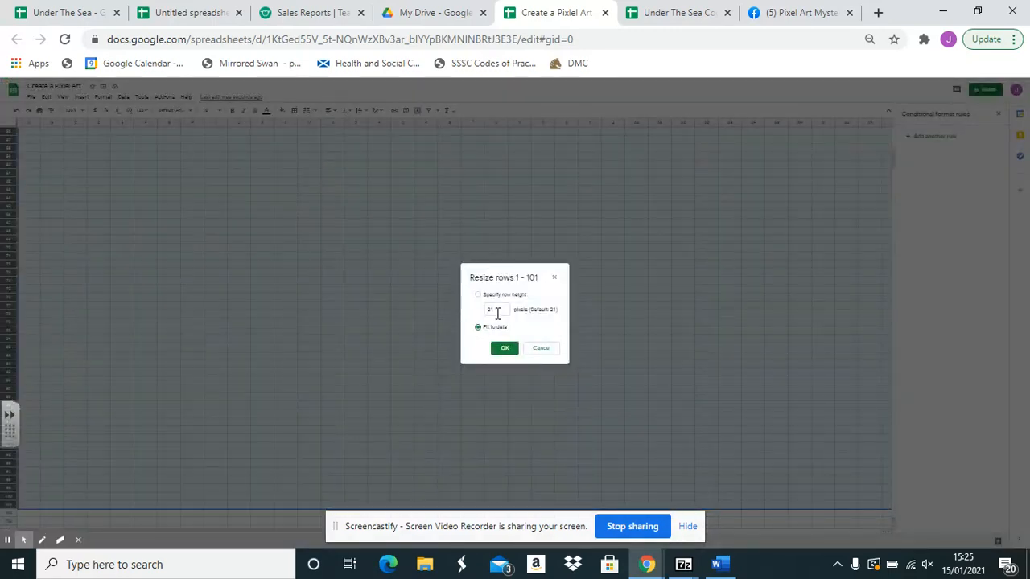
{"action": "left_click_drag", "start_coordinate": [497, 313], "coordinate": [478, 310]}
{"action": "left_click", "coordinate": [504, 347]}
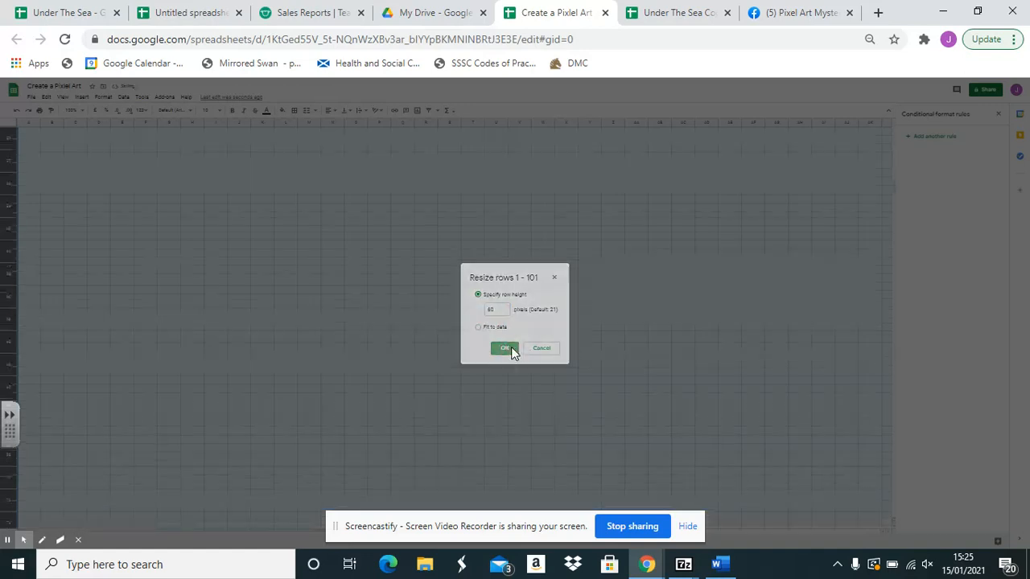
{"action": "left_click", "coordinate": [387, 321]}
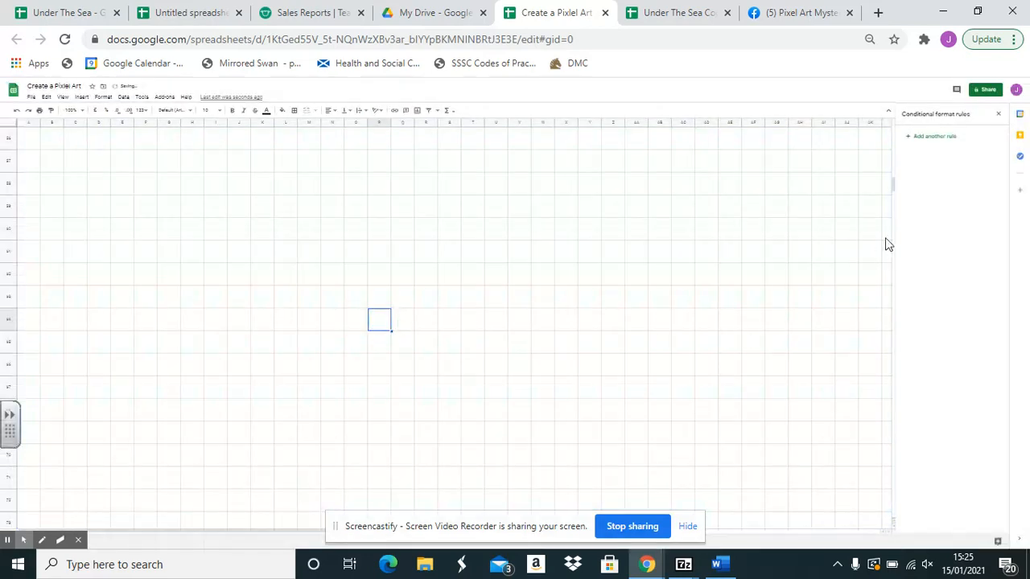
Apply all borders to cells B3 to B7 near the start of the sheet.
{"action": "left_click_drag", "start_coordinate": [892, 181], "coordinate": [890, 150]}
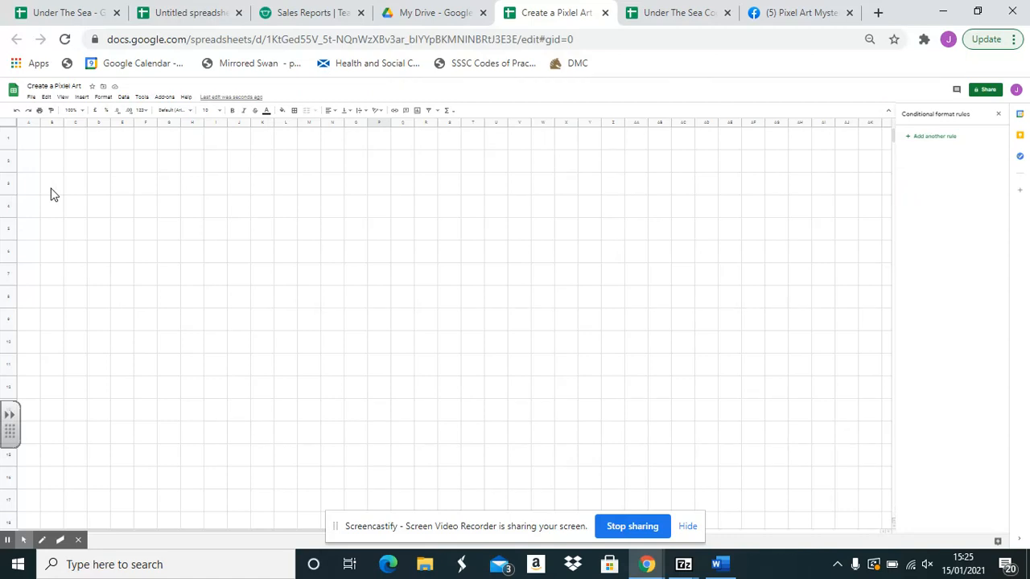
{"action": "left_click_drag", "start_coordinate": [52, 194], "coordinate": [53, 276]}
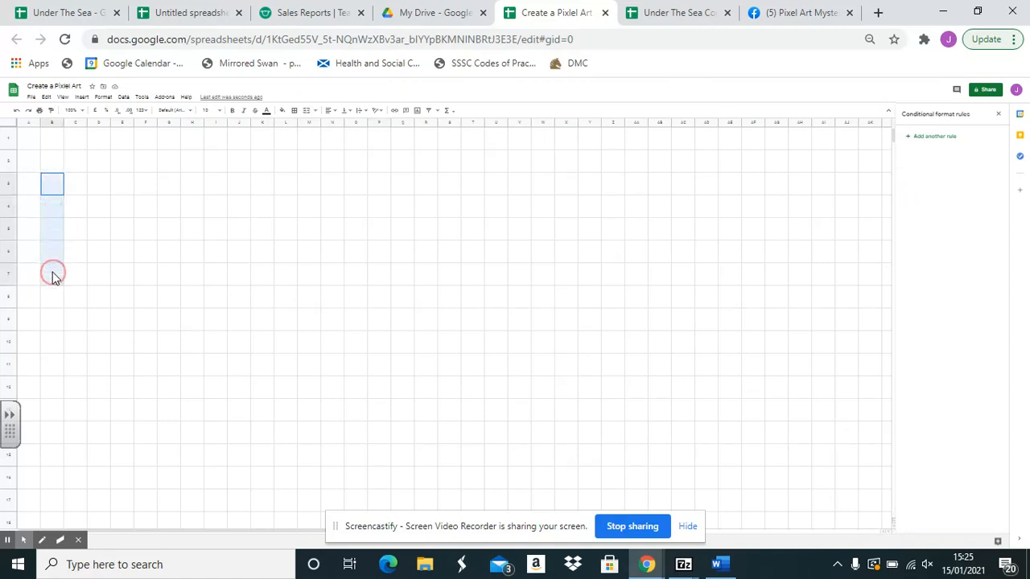
{"action": "left_click", "coordinate": [296, 112]}
{"action": "left_click", "coordinate": [297, 127]}
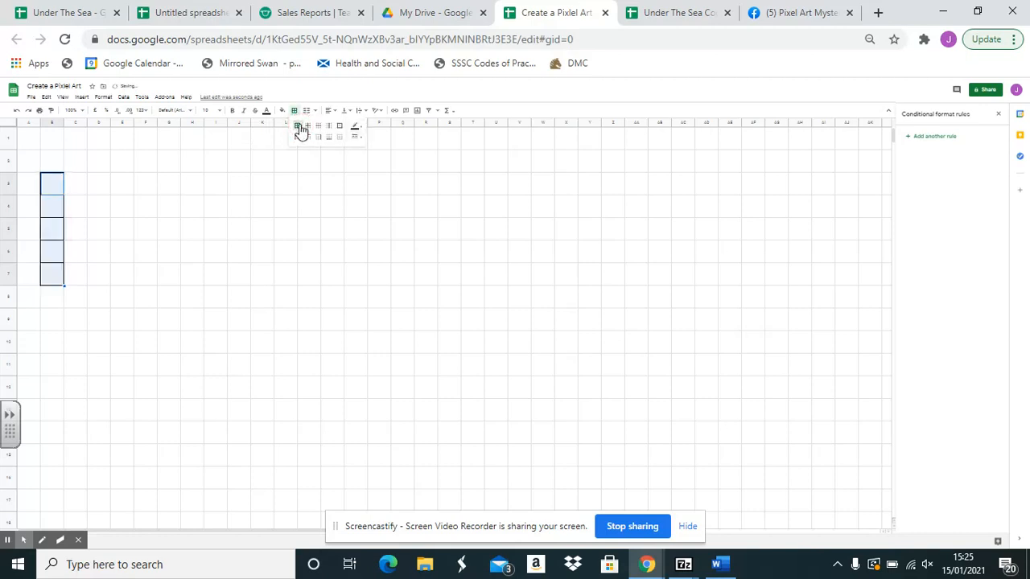
Format cells B3 to B7 with font size 24, bold text, and centred horizontal and middle vertical alignment.
{"action": "left_click", "coordinate": [211, 111]}
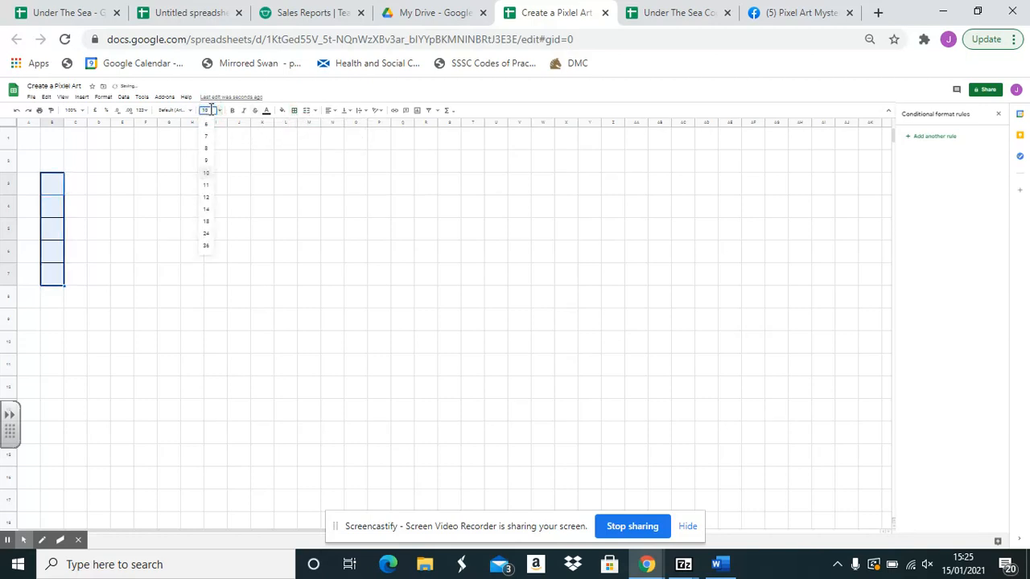
{"action": "left_click", "coordinate": [207, 234]}
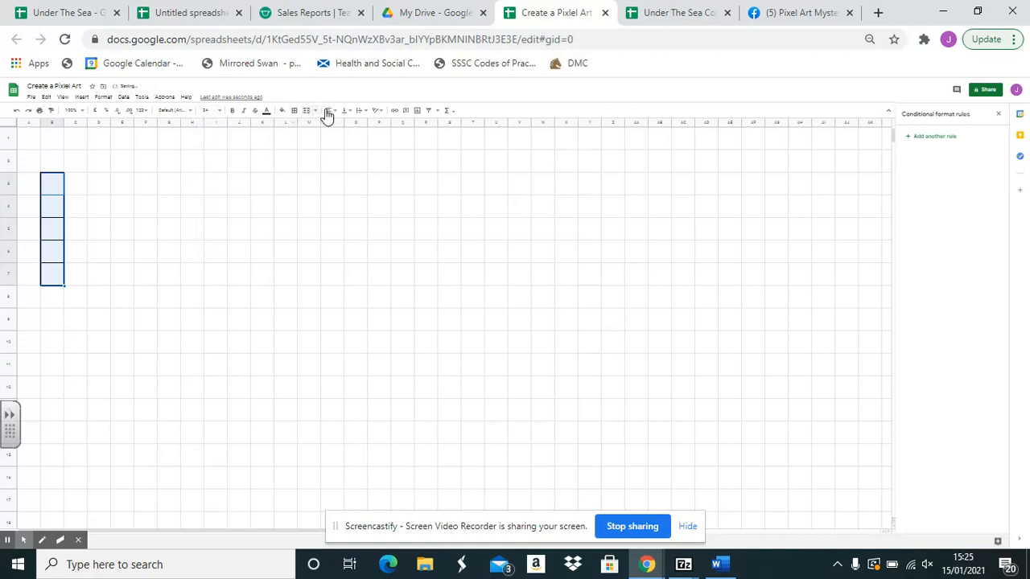
{"action": "left_click", "coordinate": [329, 113]}
{"action": "left_click", "coordinate": [344, 111]}
{"action": "left_click", "coordinate": [353, 128]}
{"action": "left_click", "coordinate": [233, 111]}
Number the bordered cells B3 to B7 from 1 to 5, one number per cell.
{"action": "left_click", "coordinate": [49, 194]}
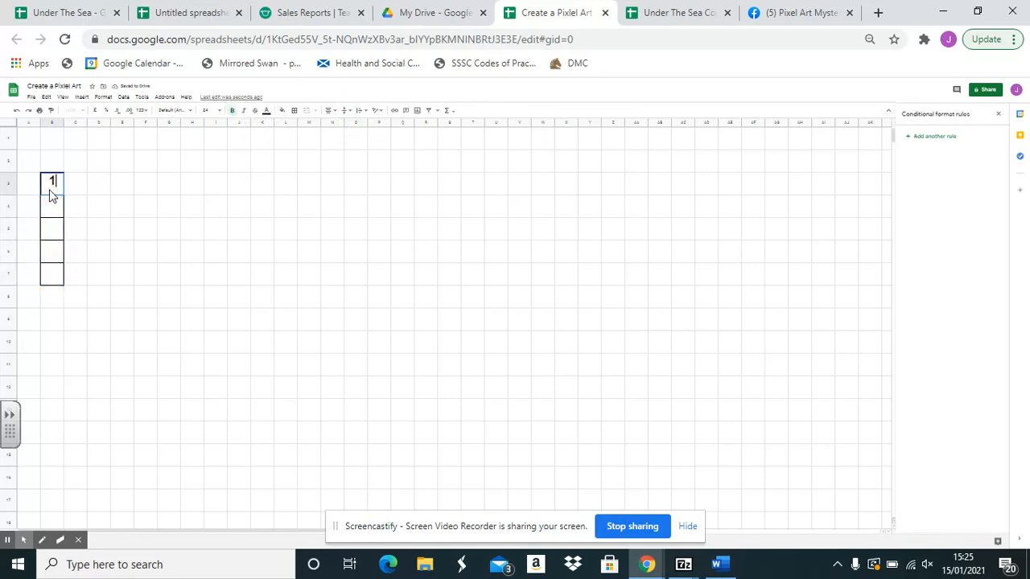
{"action": "type", "text": "1"}
{"action": "left_click", "coordinate": [52, 207]}
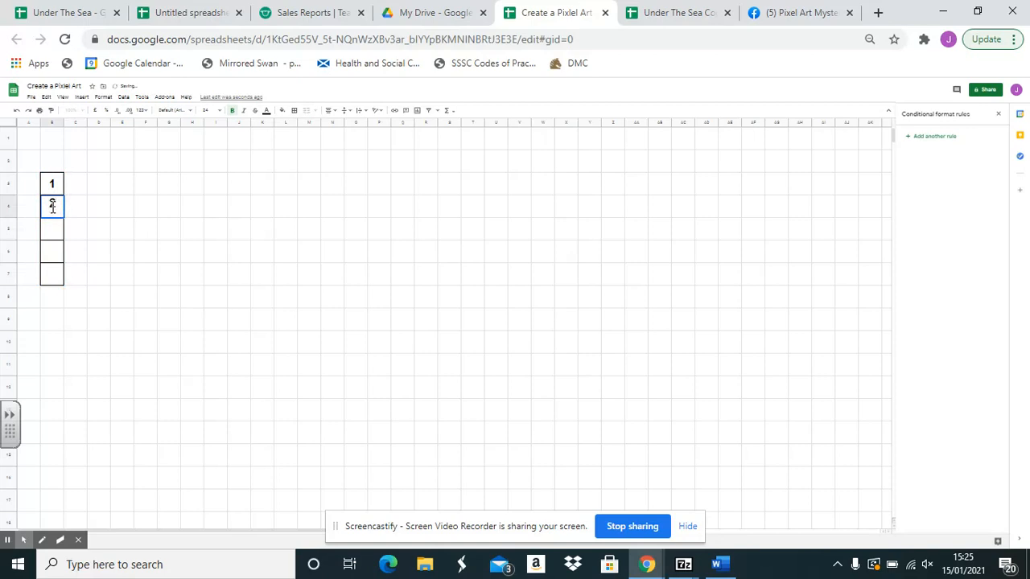
{"action": "type", "text": "2"}
{"action": "left_click", "coordinate": [56, 232]}
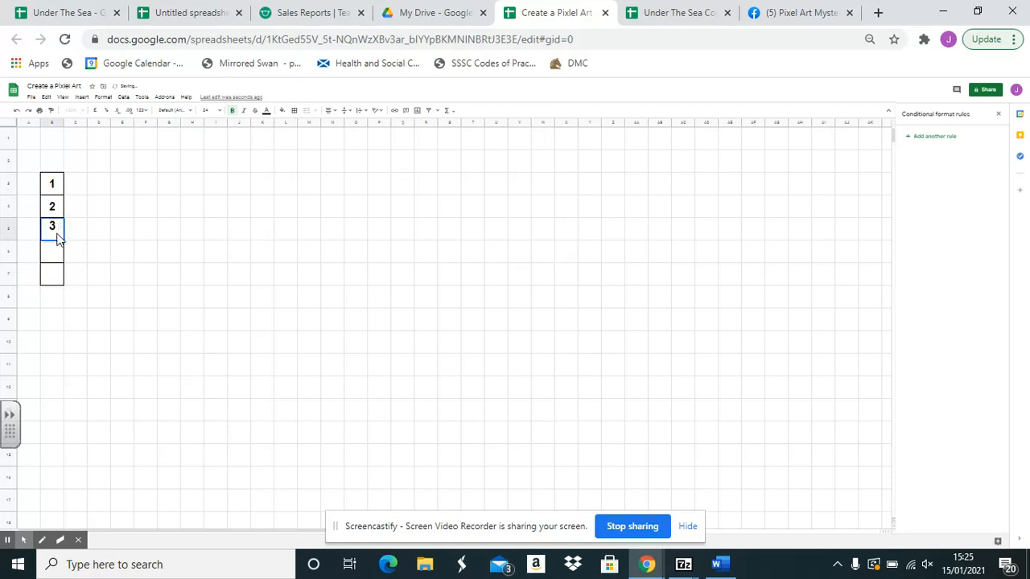
{"action": "type", "text": "3"}
{"action": "left_click", "coordinate": [56, 256]}
{"action": "type", "text": "4"}
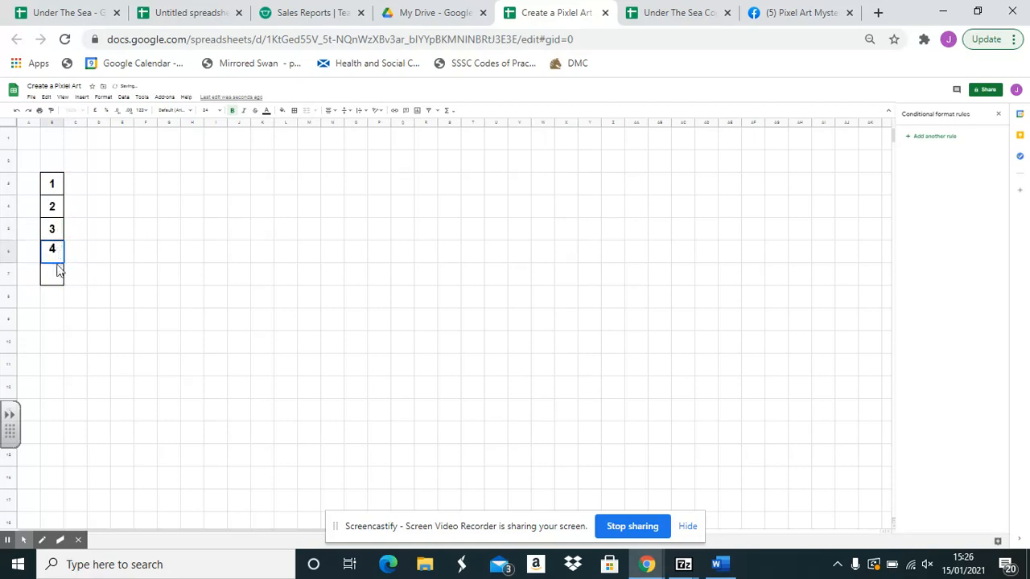
{"action": "left_click", "coordinate": [56, 282]}
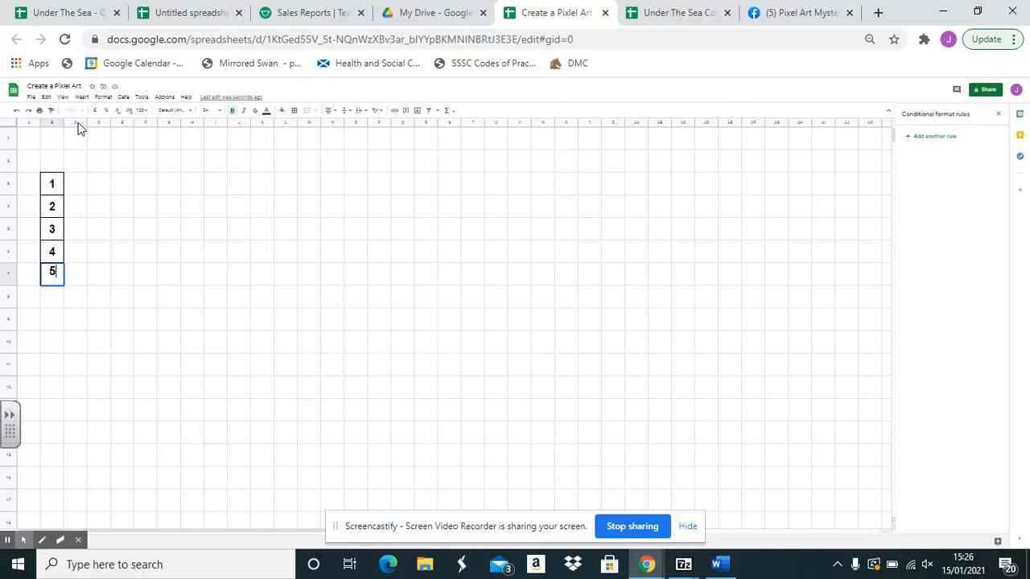
Add a conditional format rule to C1:AX1000 that applies cyan fill and cyan text when the text is exactly 1.
{"action": "left_click_drag", "start_coordinate": [76, 122], "coordinate": [895, 154]}
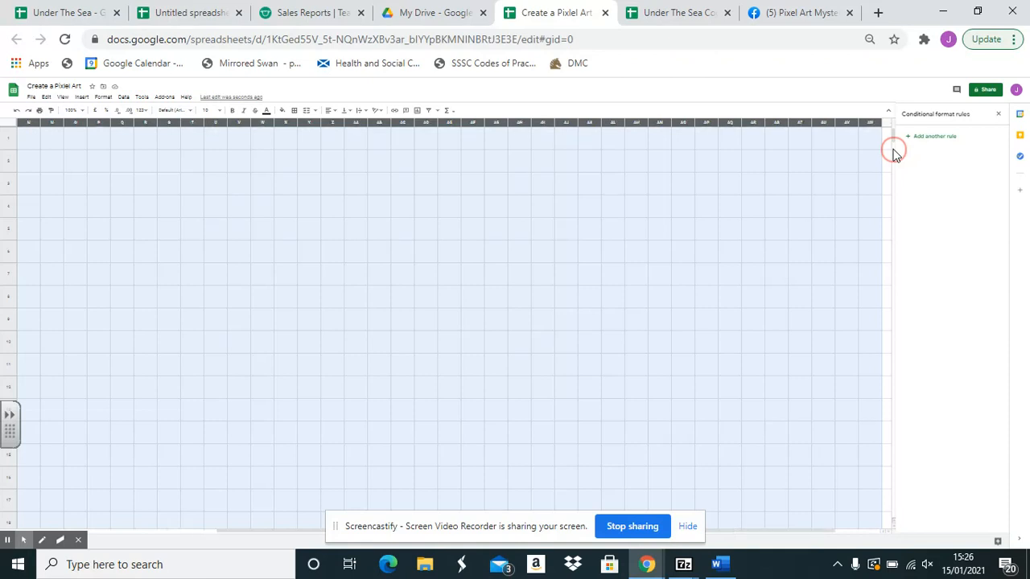
{"action": "left_click", "coordinate": [102, 97]}
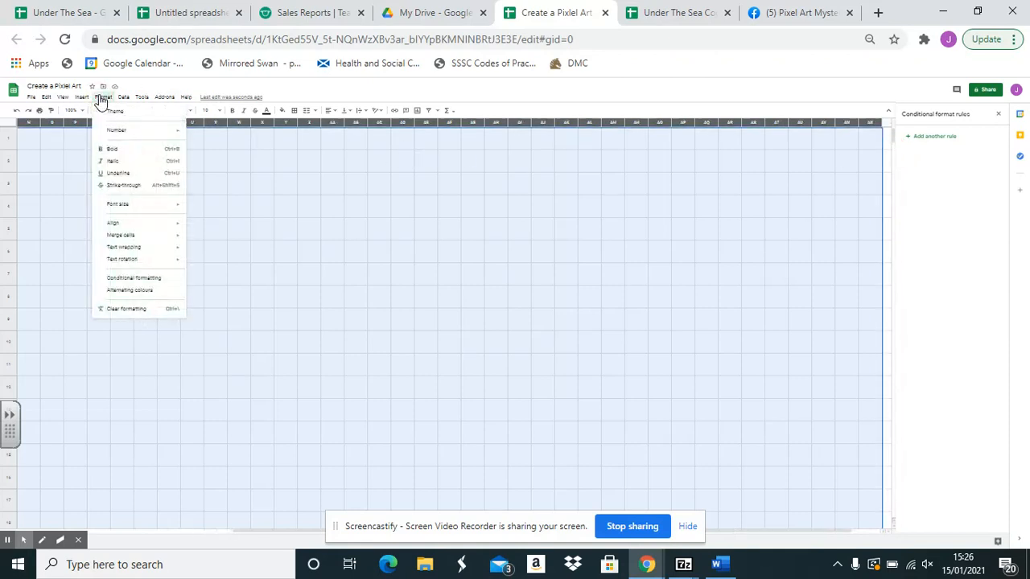
{"action": "left_click", "coordinate": [142, 283]}
{"action": "left_click", "coordinate": [949, 216]}
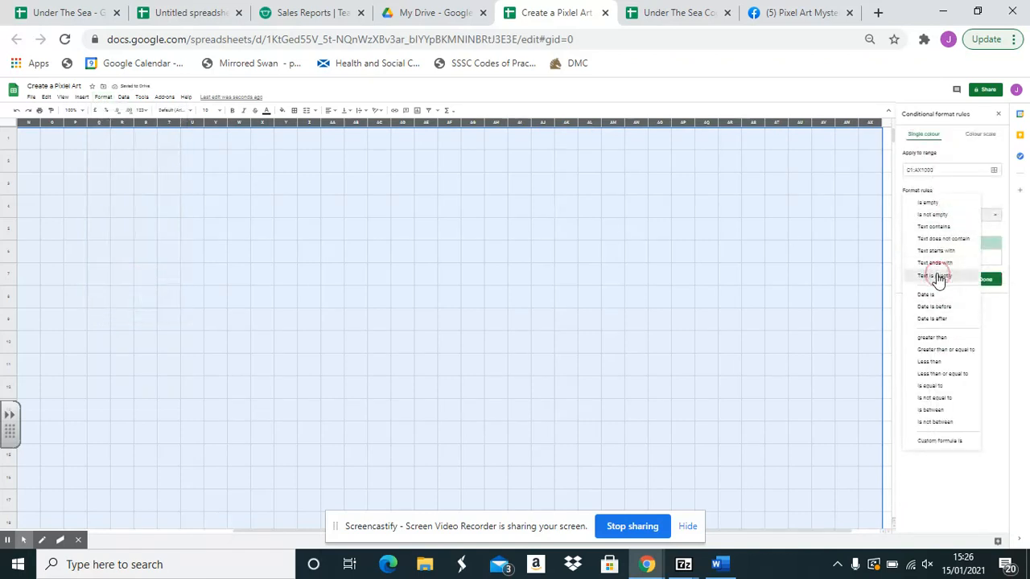
{"action": "left_click", "coordinate": [936, 276]}
{"action": "left_click", "coordinate": [923, 231]}
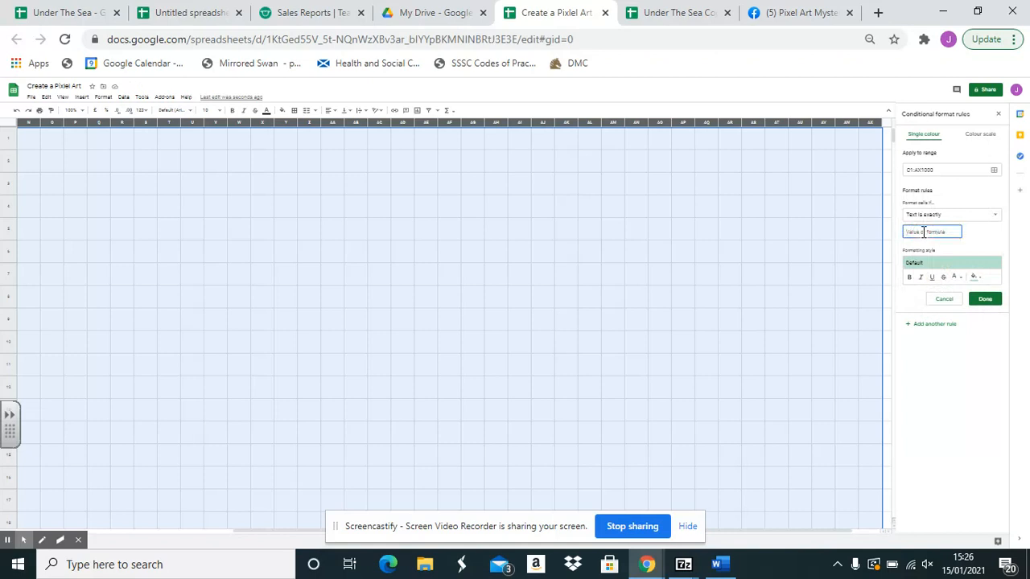
{"action": "type", "text": "1"}
{"action": "left_click", "coordinate": [974, 278]}
{"action": "left_click", "coordinate": [941, 312]}
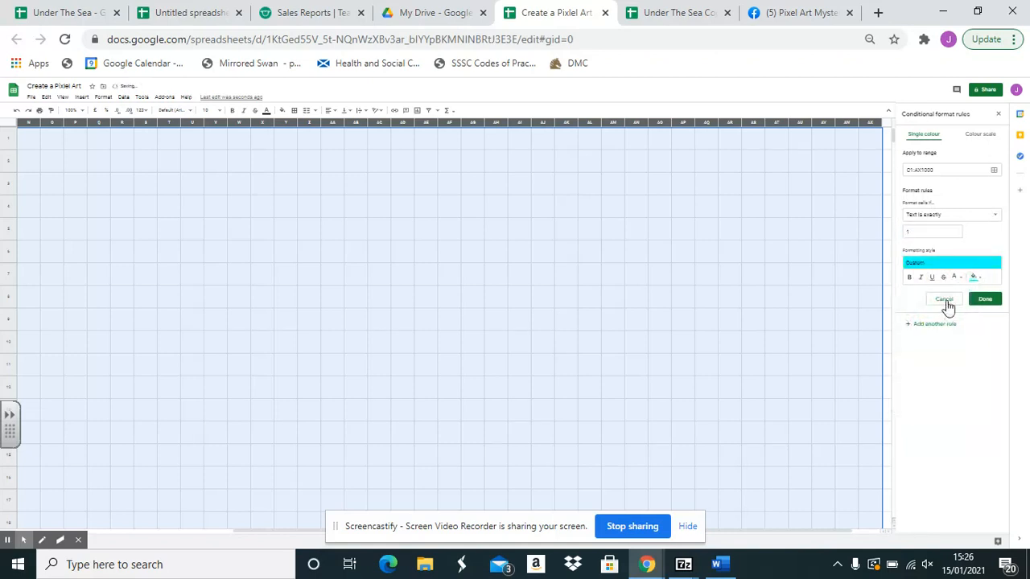
{"action": "left_click", "coordinate": [955, 278]}
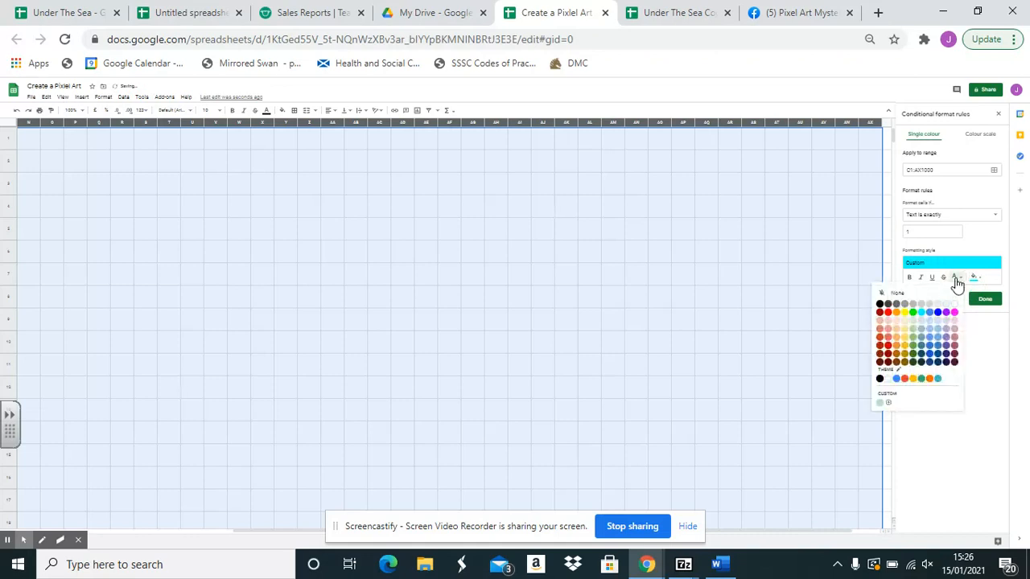
{"action": "left_click", "coordinate": [922, 313]}
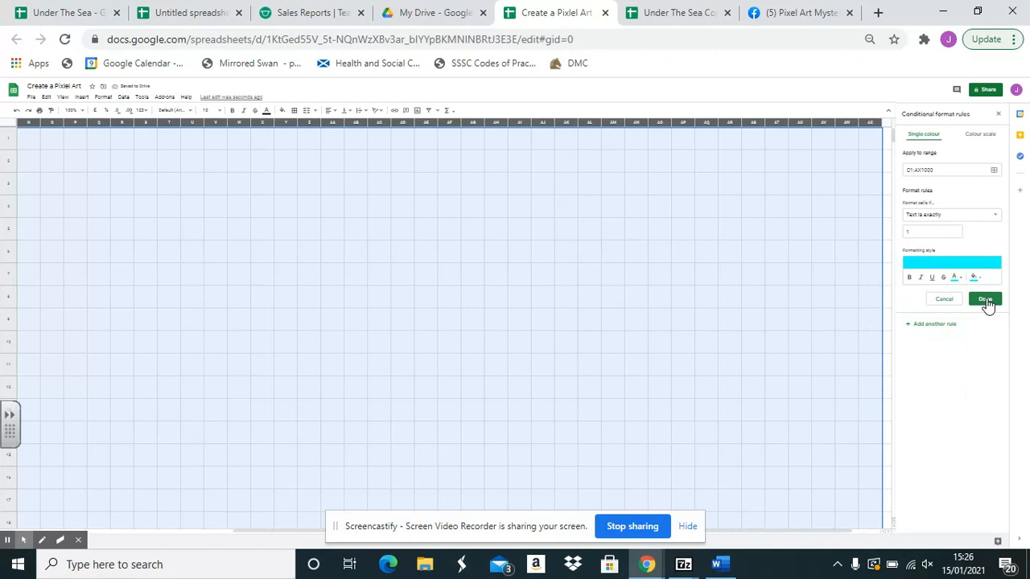
{"action": "left_click", "coordinate": [986, 301]}
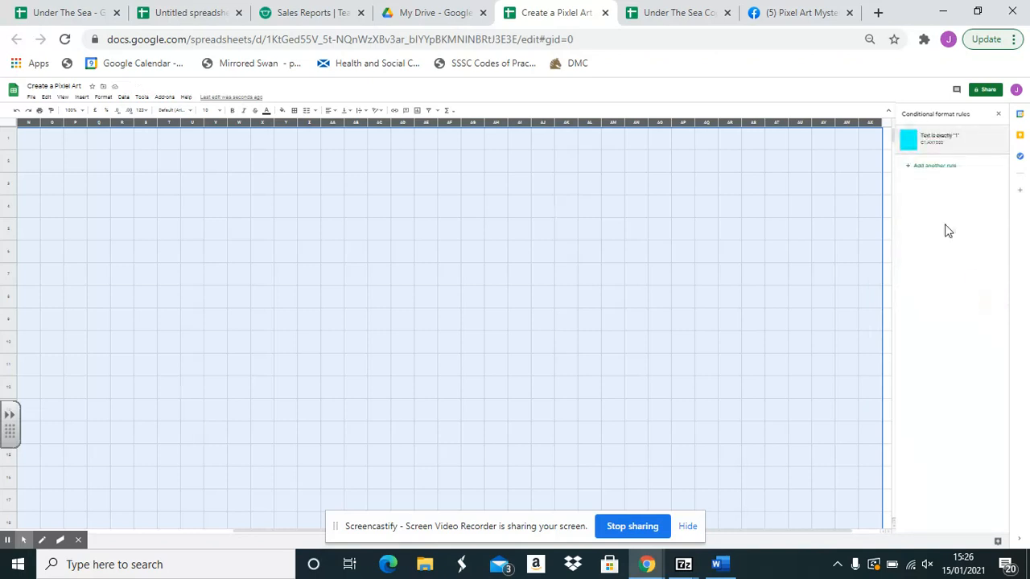
Add a second conditional format rule to C1:AX1000 that applies magenta fill and magenta text when the text is exactly 2.
{"action": "left_click", "coordinate": [910, 169]}
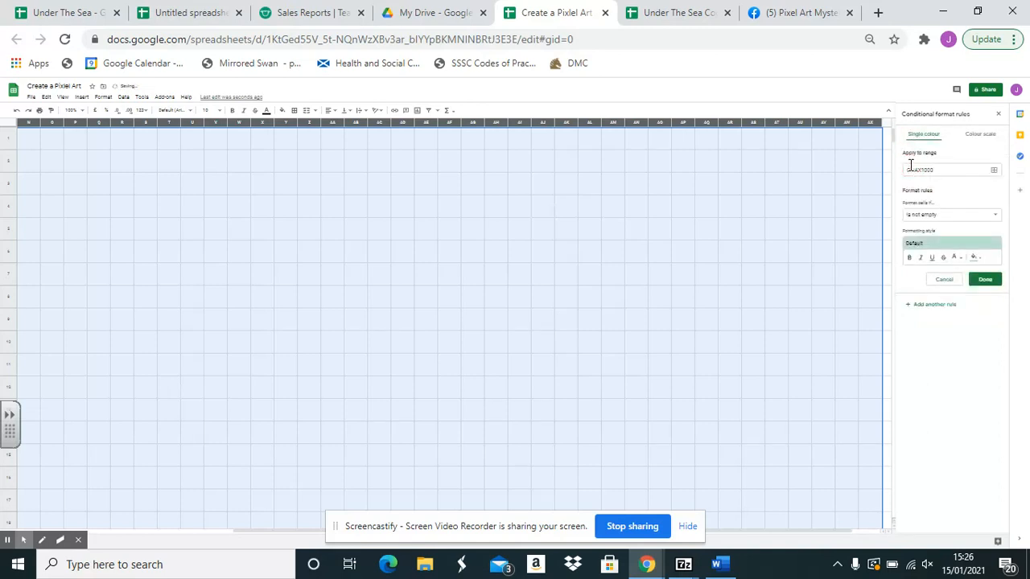
{"action": "left_click", "coordinate": [933, 215]}
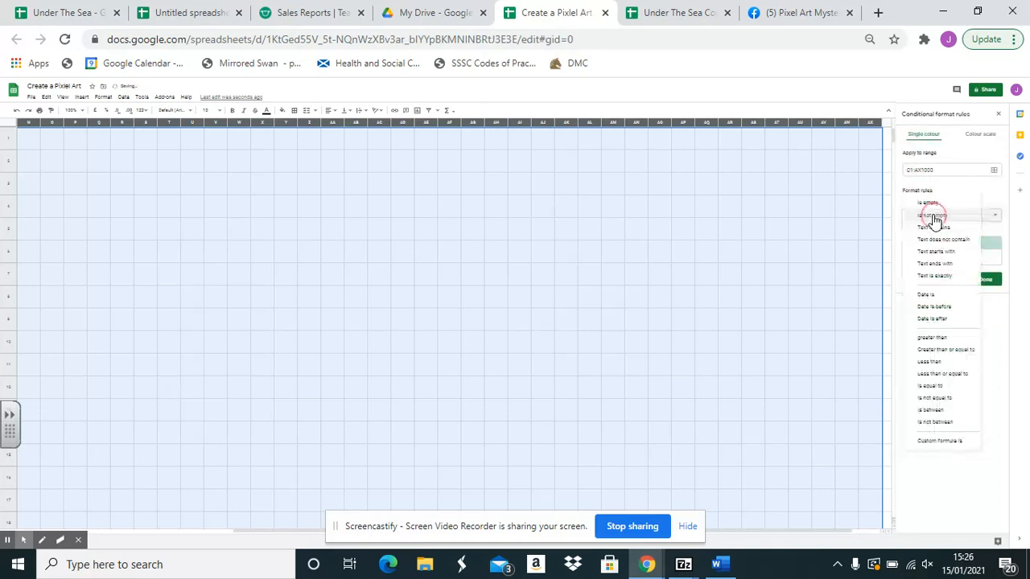
{"action": "left_click", "coordinate": [931, 275]}
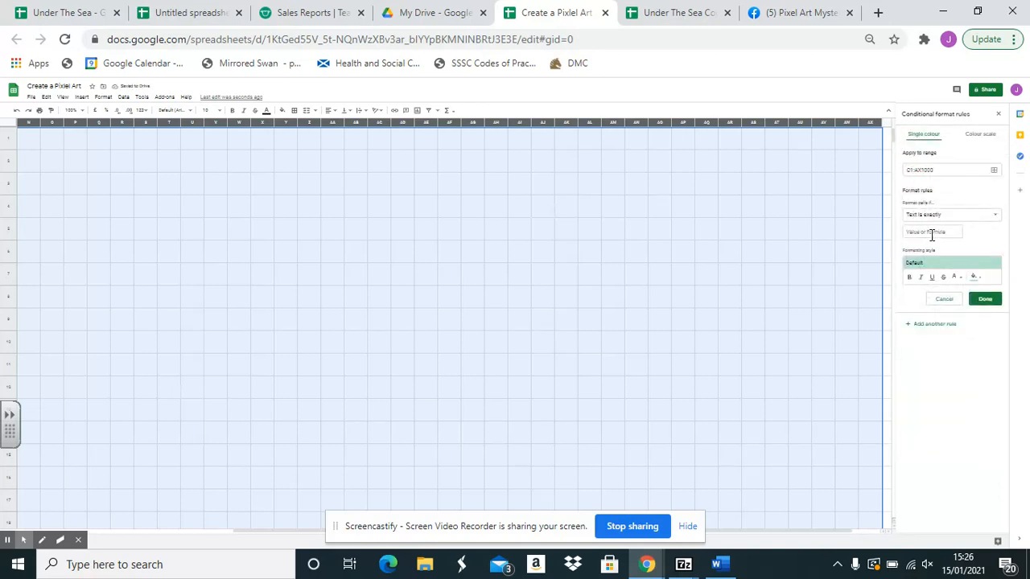
{"action": "left_click", "coordinate": [932, 233]}
{"action": "left_click", "coordinate": [974, 276]}
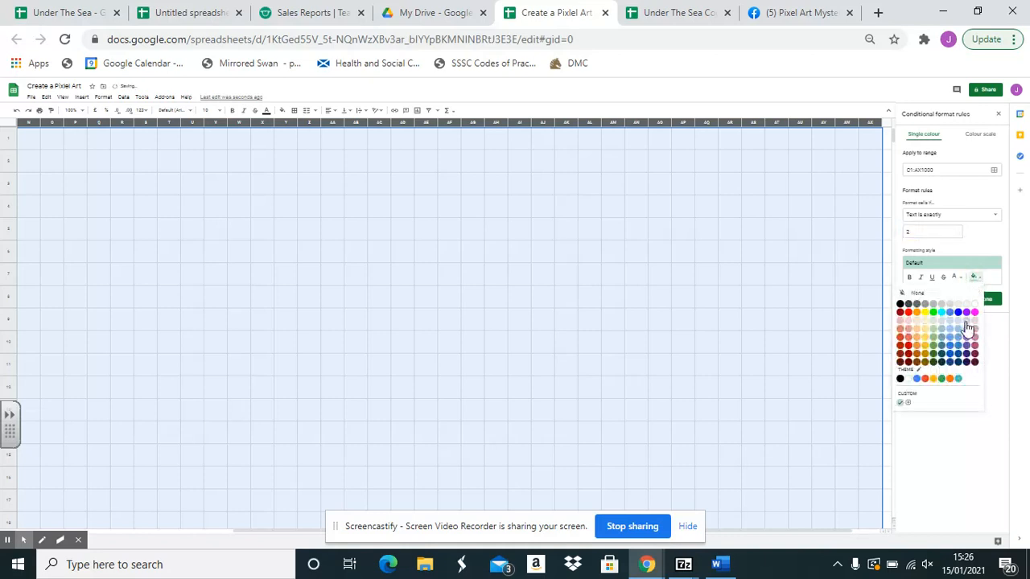
{"action": "left_click", "coordinate": [974, 312]}
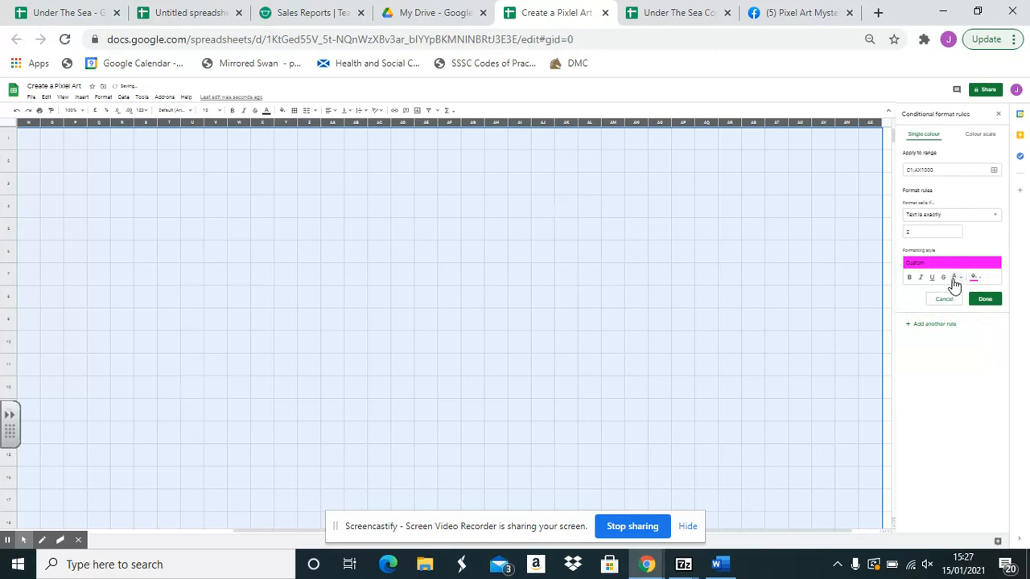
{"action": "left_click", "coordinate": [954, 278]}
{"action": "left_click", "coordinate": [953, 312]}
{"action": "left_click", "coordinate": [983, 309]}
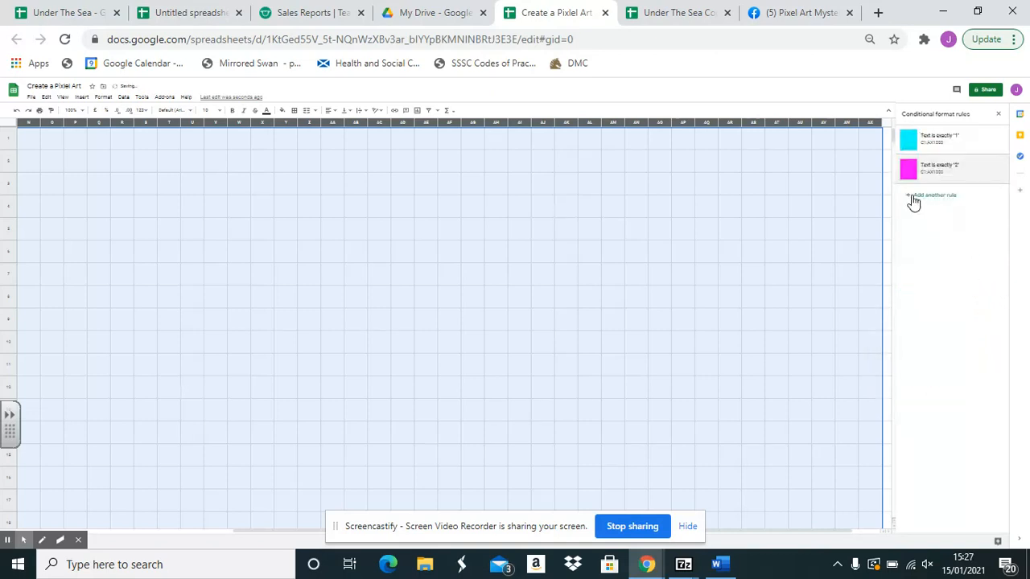
Add a third conditional format rule to C1:AX1000 that applies green fill and green text when the text is exactly 3.
{"action": "left_click", "coordinate": [911, 197]}
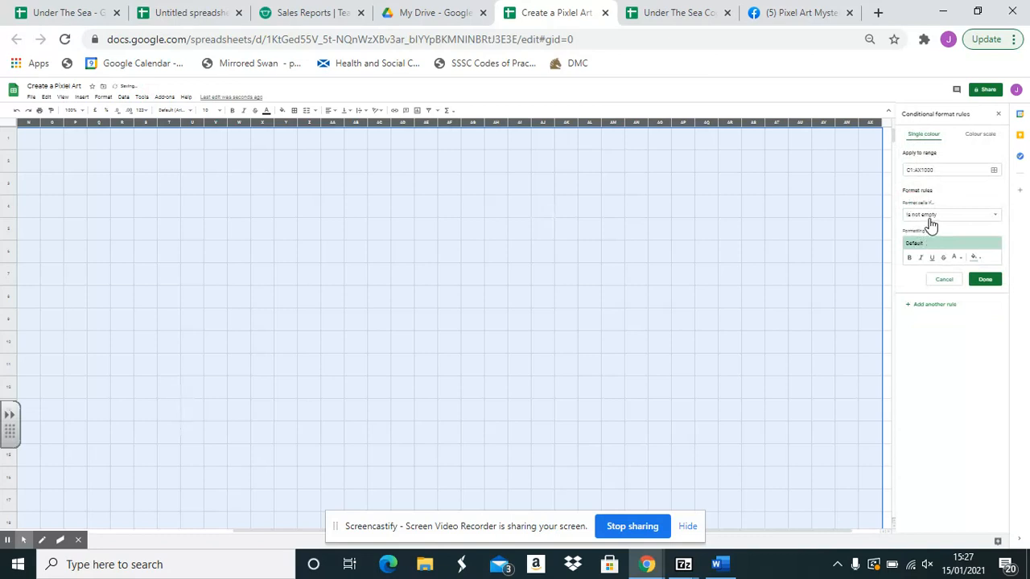
{"action": "left_click", "coordinate": [931, 223]}
{"action": "left_click", "coordinate": [937, 276]}
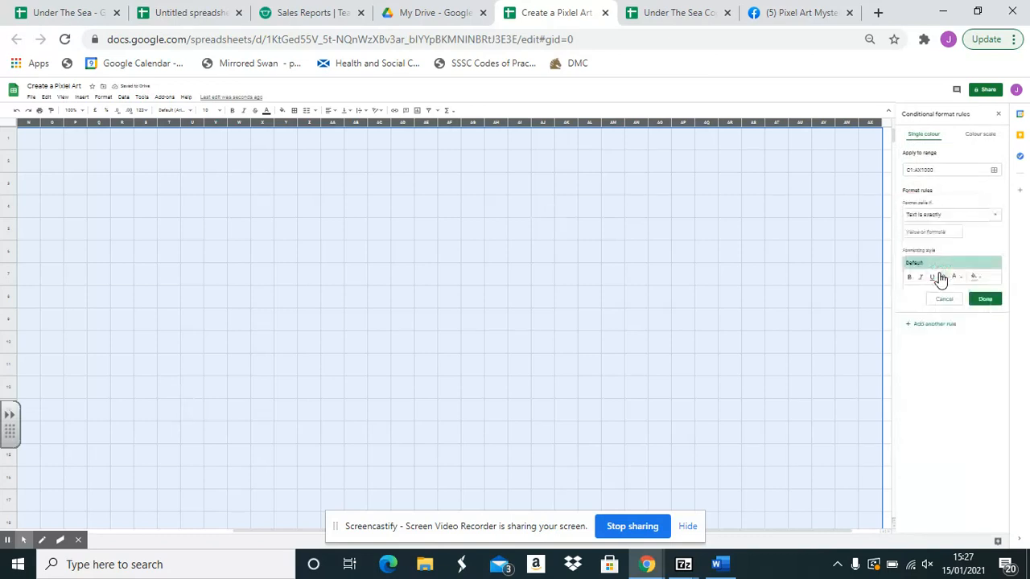
{"action": "left_click", "coordinate": [935, 232]}
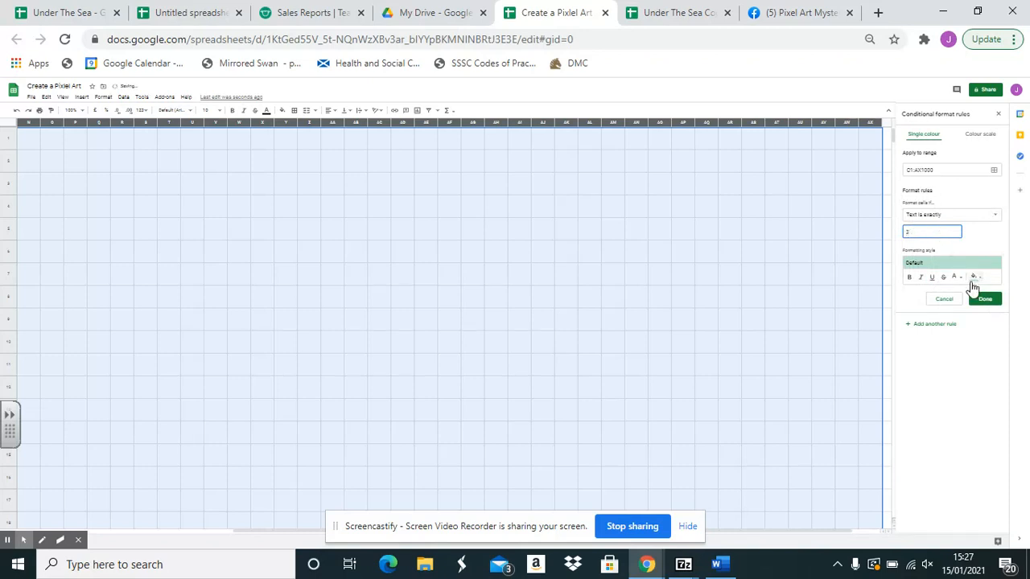
{"action": "left_click", "coordinate": [974, 276]}
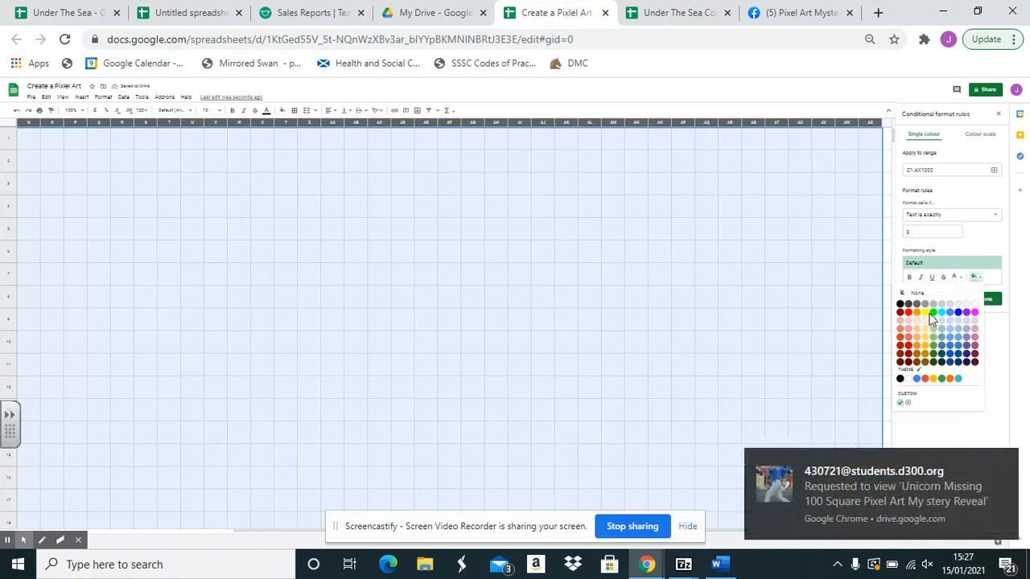
{"action": "left_click", "coordinate": [933, 312]}
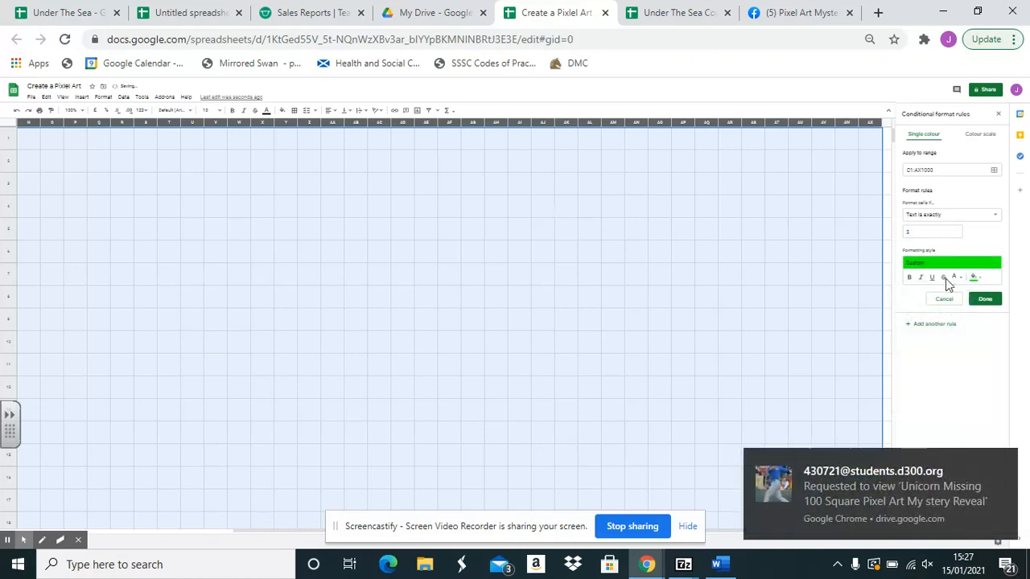
{"action": "left_click", "coordinate": [1003, 461]}
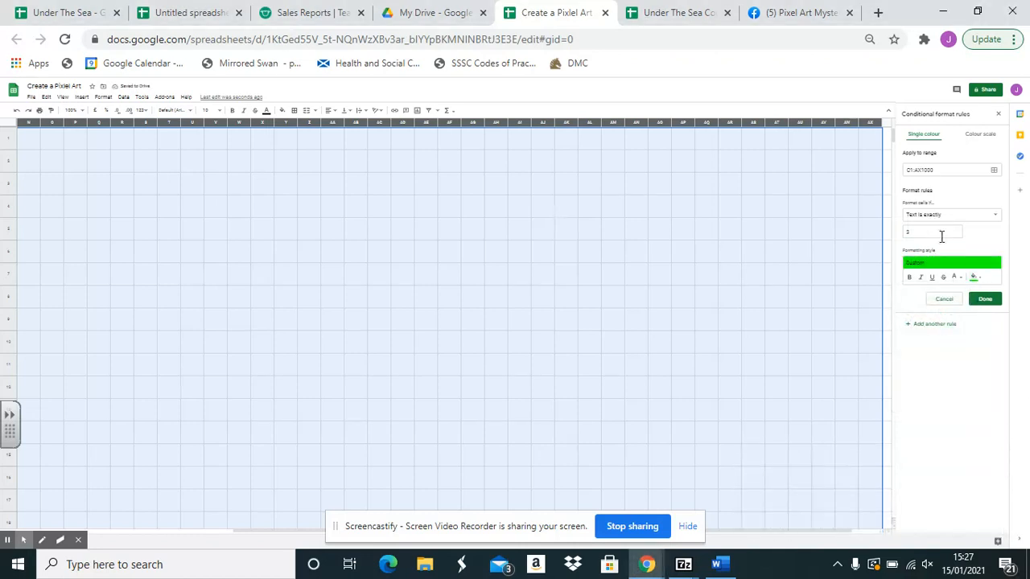
{"action": "left_click", "coordinate": [956, 277]}
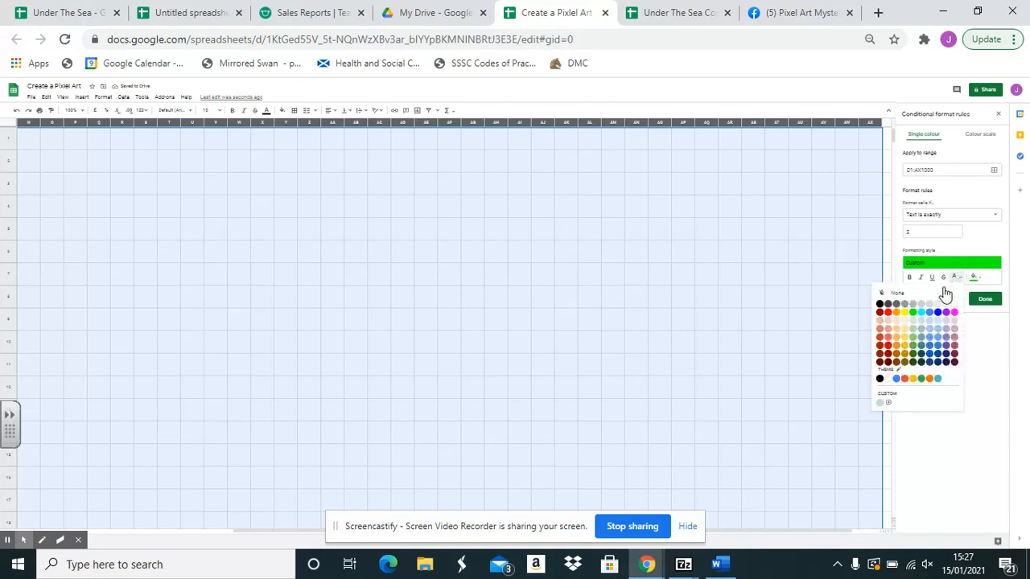
{"action": "left_click", "coordinate": [913, 322]}
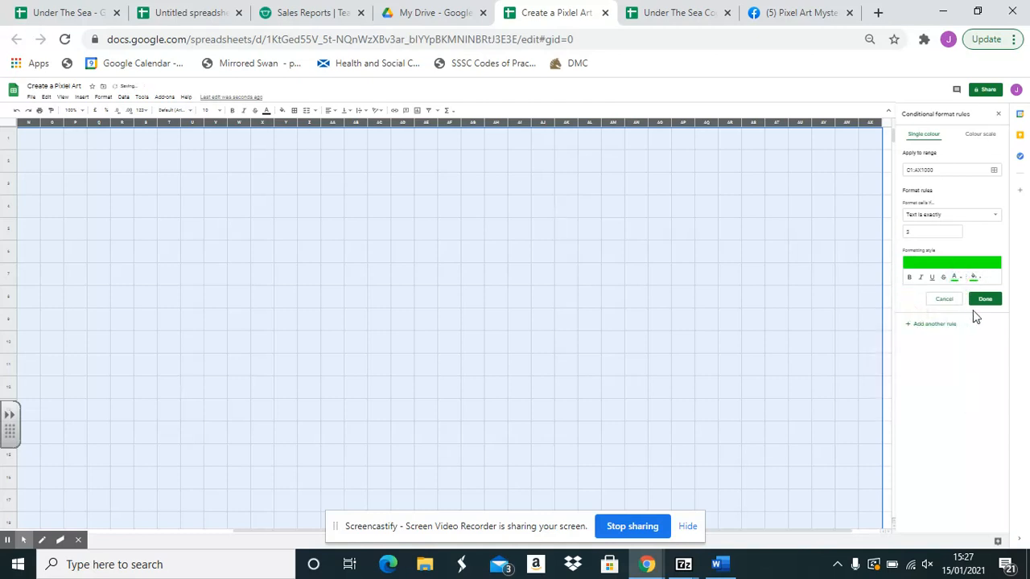
{"action": "left_click", "coordinate": [985, 300]}
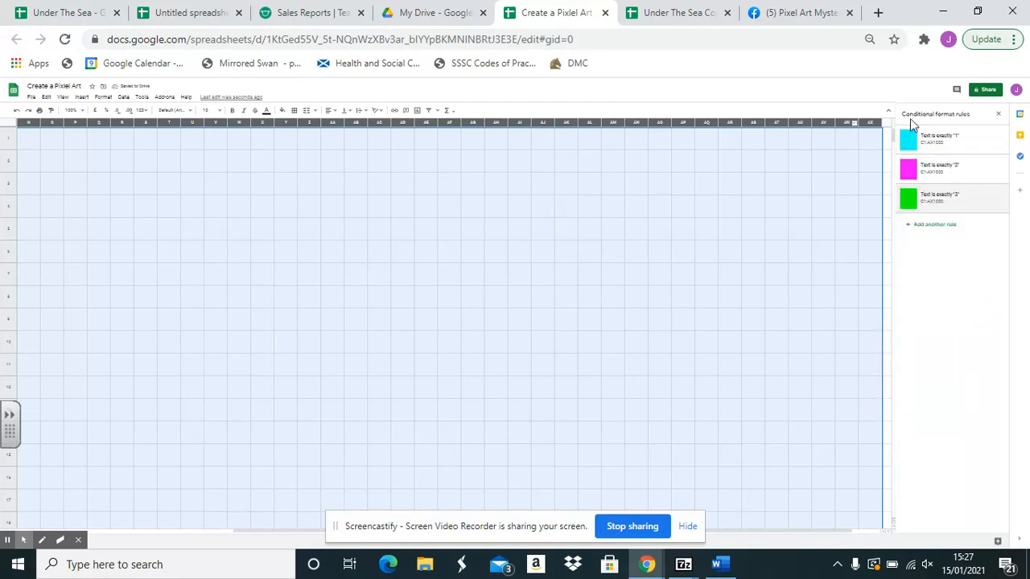
Add a fourth conditional format rule to C1:AX1000 that applies red fill and red text when the text is exactly 4.
{"action": "left_click", "coordinate": [909, 227]}
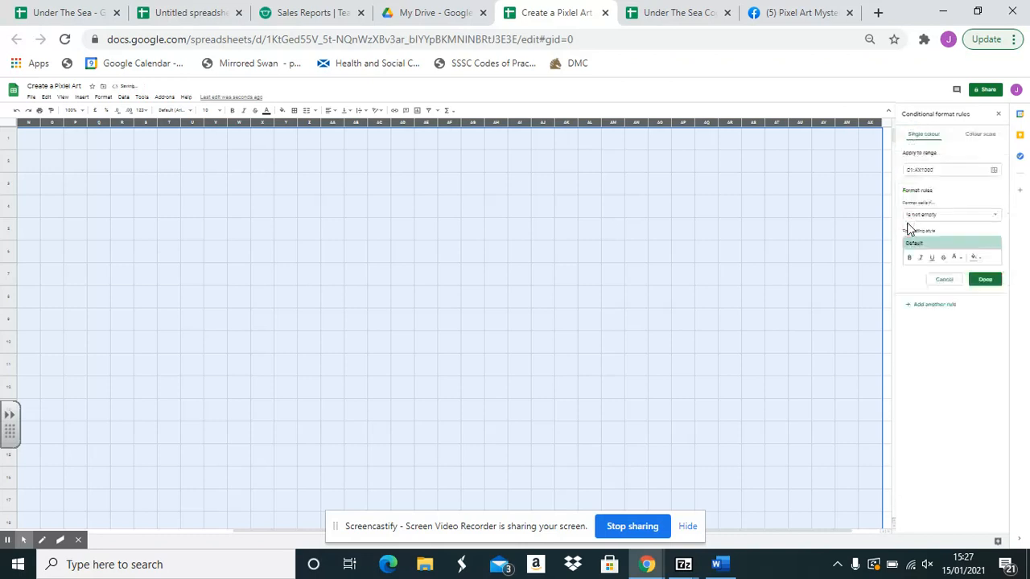
{"action": "left_click", "coordinate": [913, 215]}
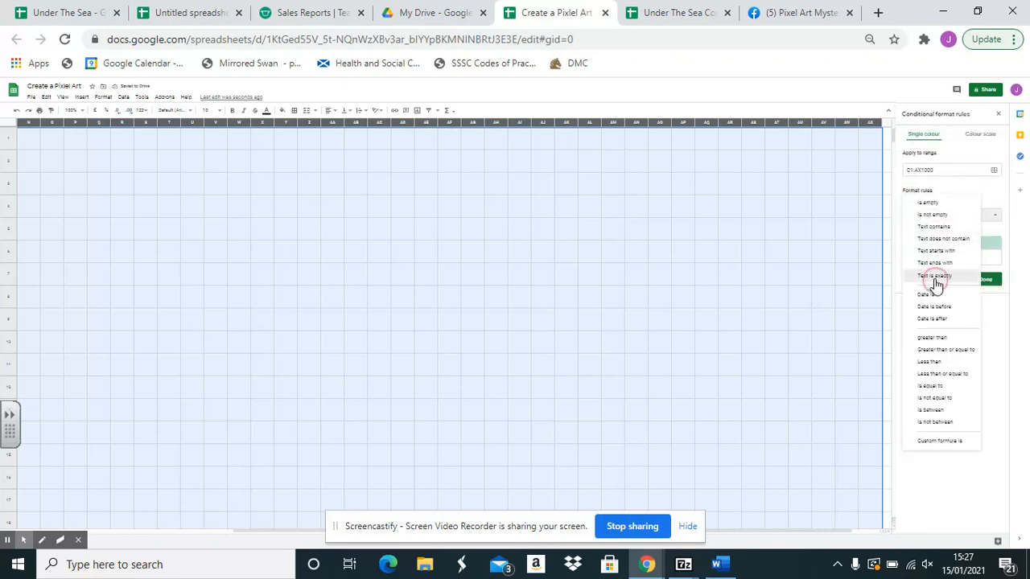
{"action": "left_click", "coordinate": [934, 276]}
{"action": "left_click", "coordinate": [927, 232]}
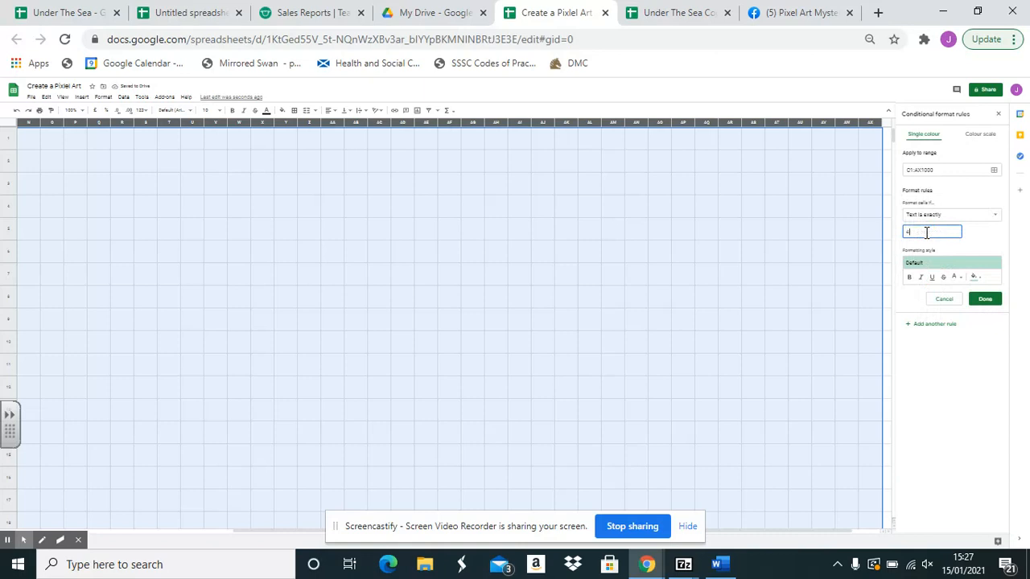
{"action": "left_click", "coordinate": [973, 276]}
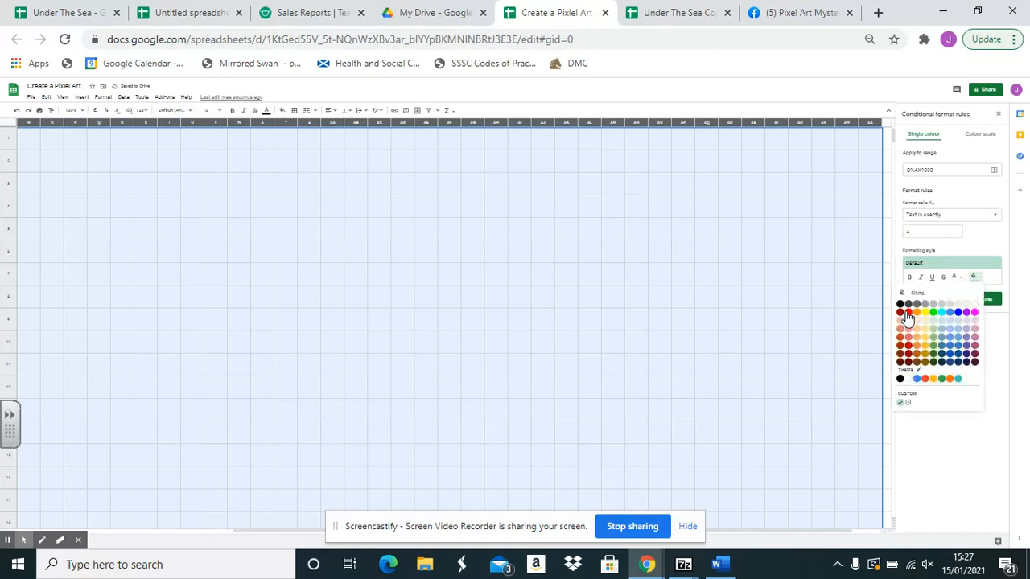
{"action": "left_click", "coordinate": [908, 311]}
{"action": "left_click", "coordinate": [957, 277]}
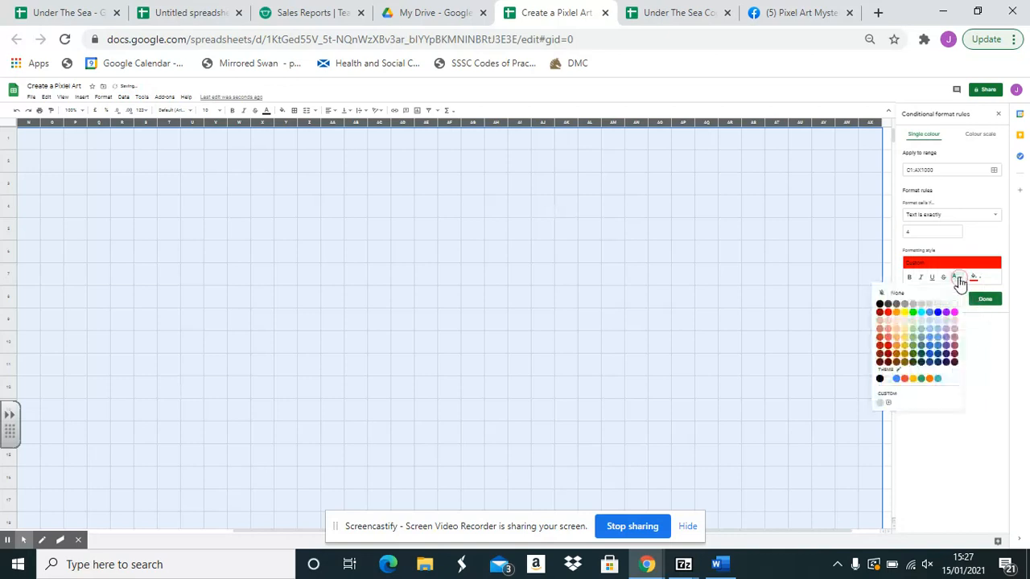
{"action": "left_click", "coordinate": [887, 312]}
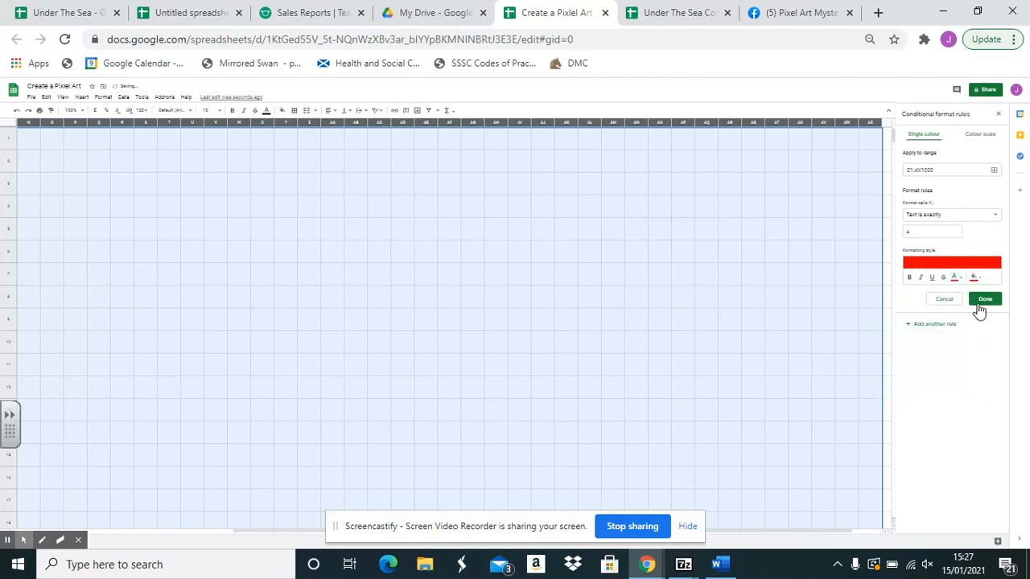
{"action": "left_click", "coordinate": [985, 300]}
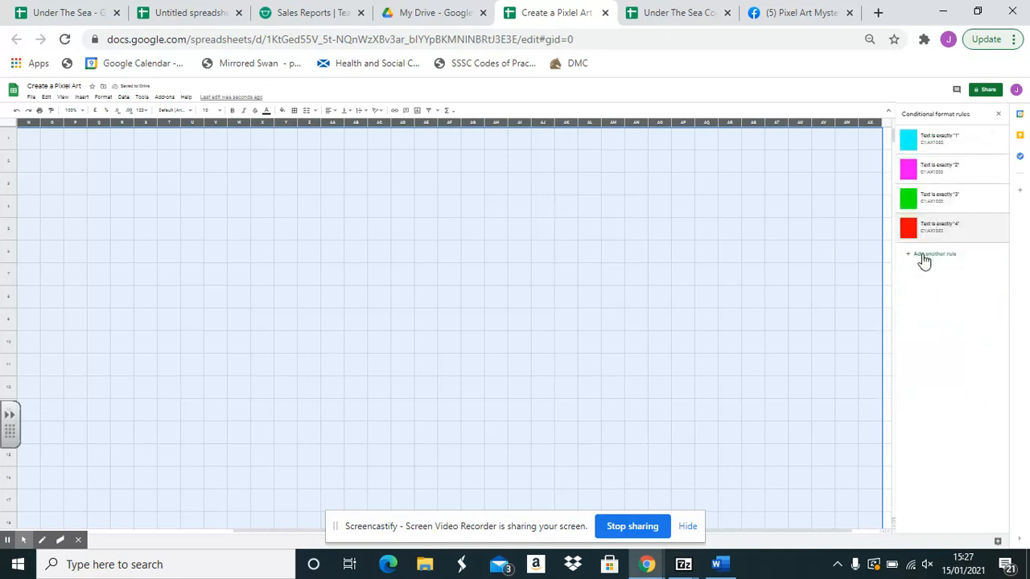
Add a fifth conditional format rule to C1:AX1000 that applies green fill and green text when the text is exactly 5.
{"action": "left_click", "coordinate": [921, 254]}
{"action": "left_click", "coordinate": [925, 217]}
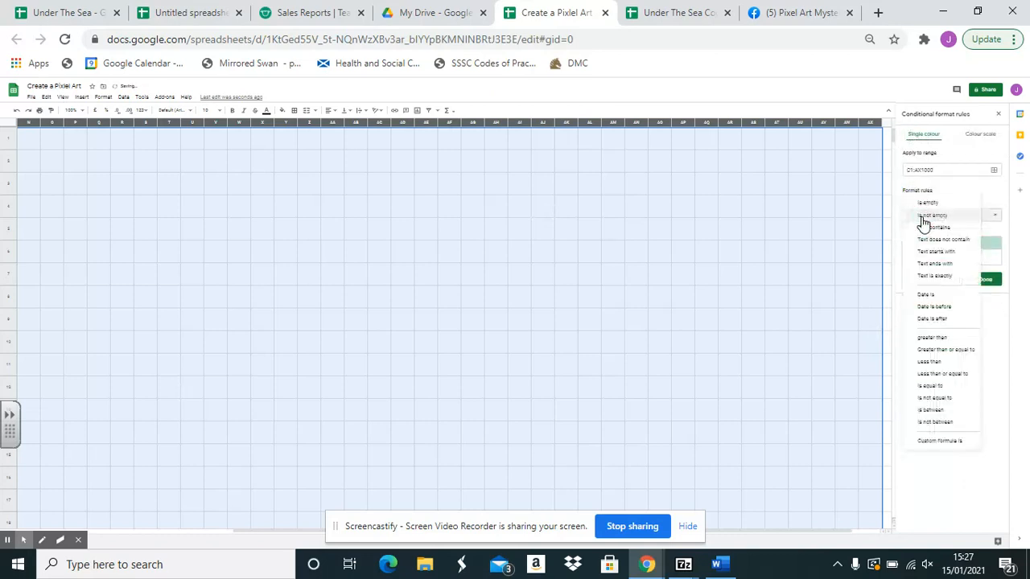
{"action": "left_click", "coordinate": [927, 277]}
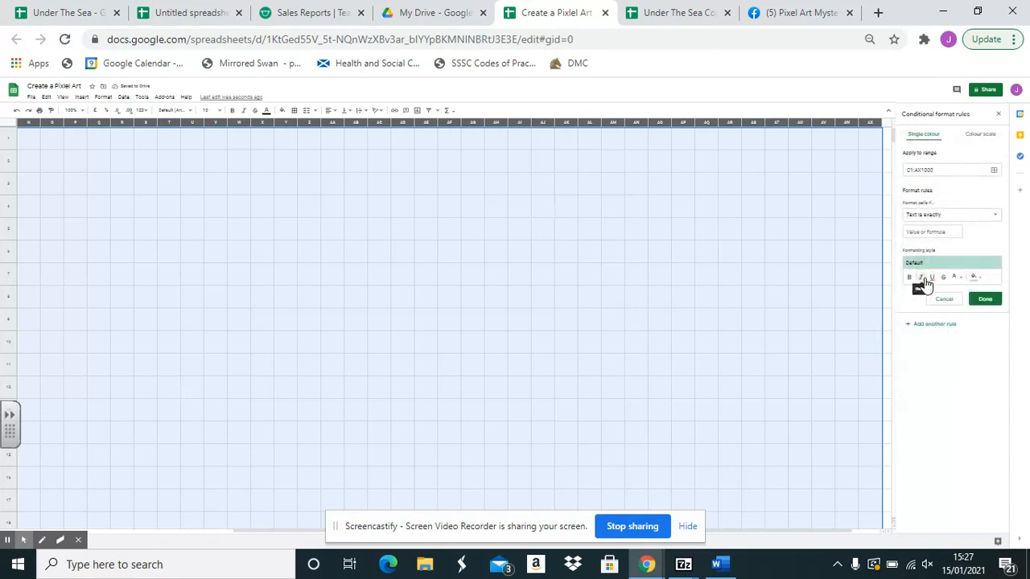
{"action": "left_click", "coordinate": [925, 231]}
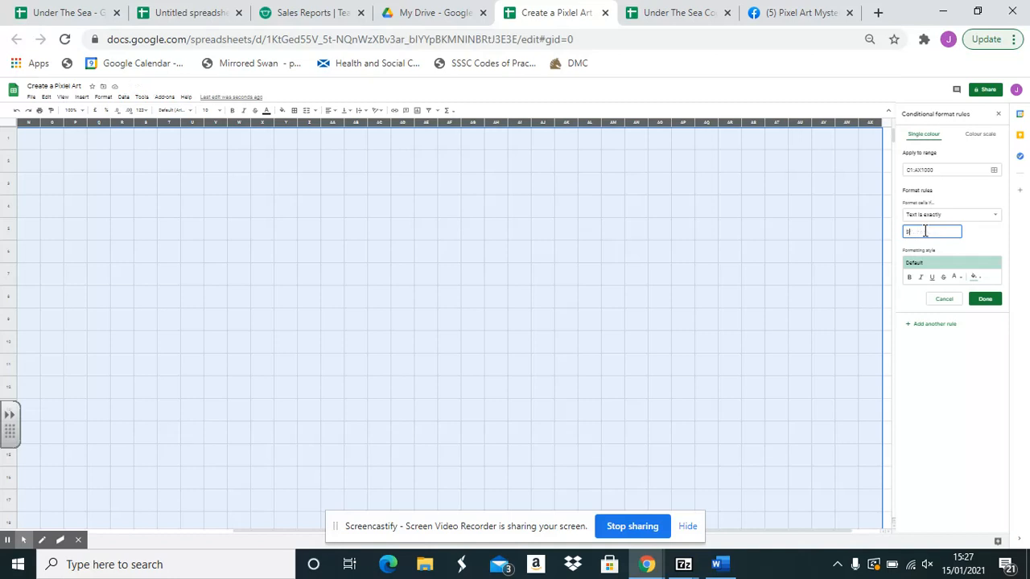
{"action": "left_click", "coordinate": [973, 277]}
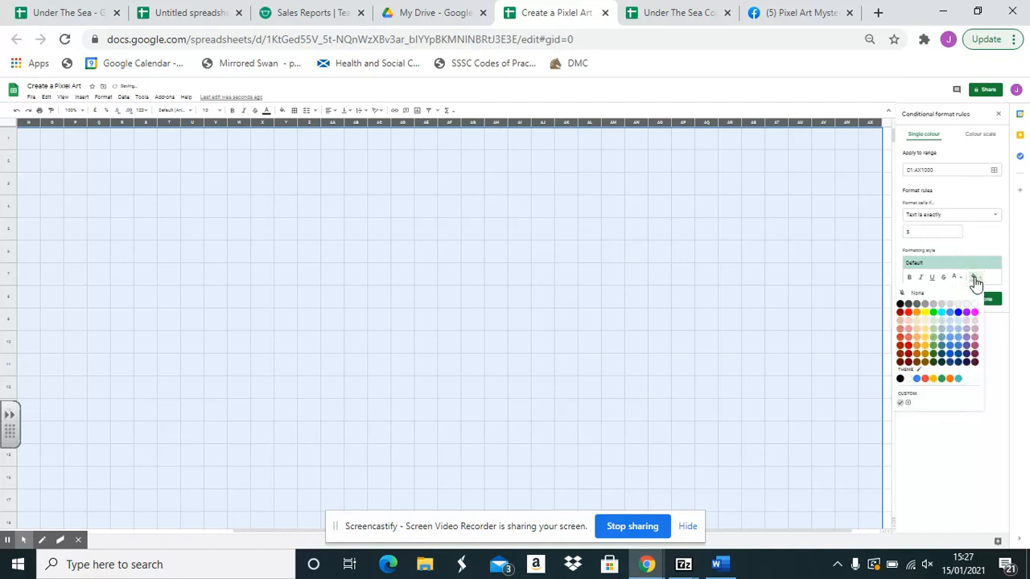
{"action": "left_click", "coordinate": [933, 312]}
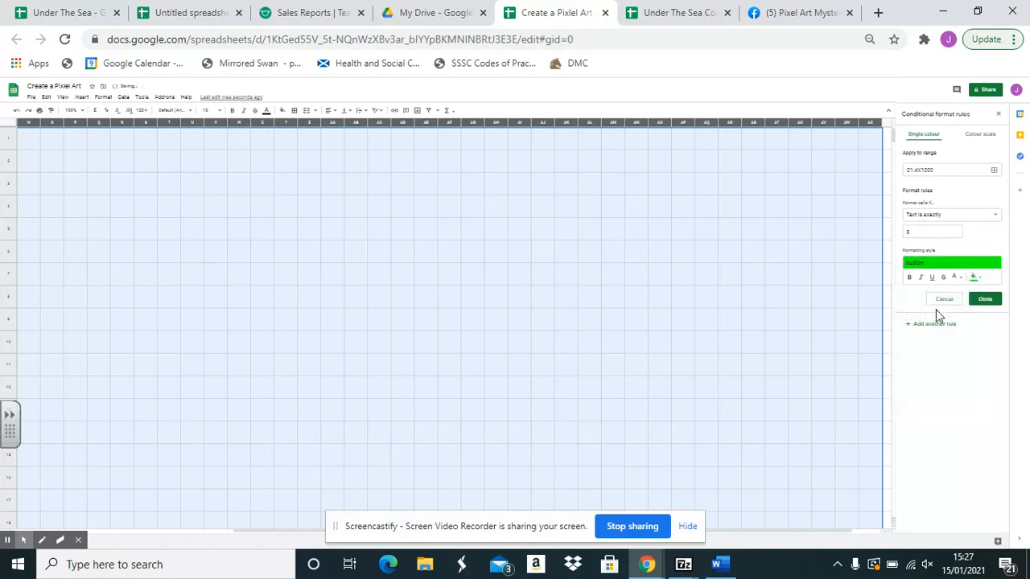
{"action": "left_click", "coordinate": [956, 277]}
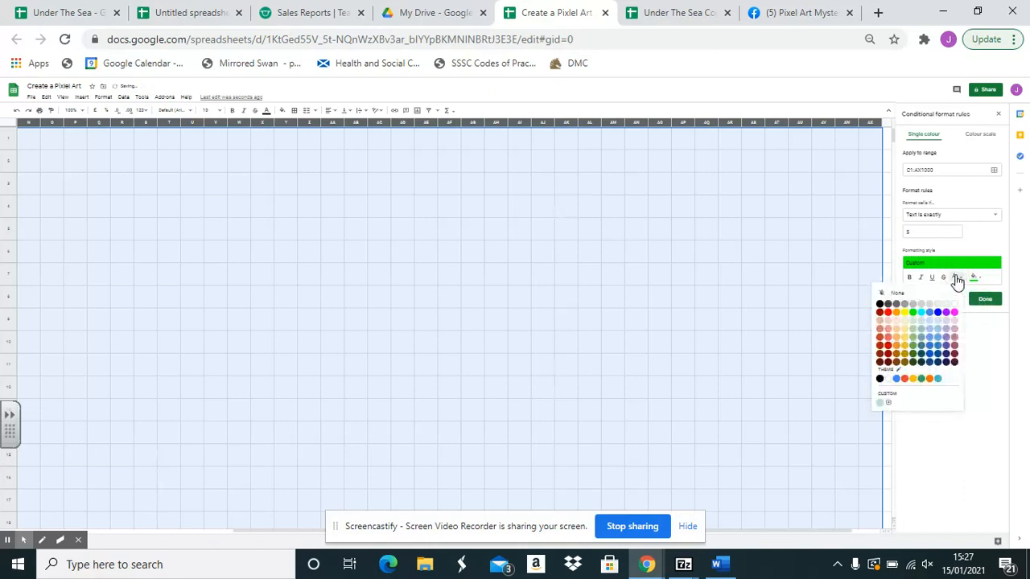
{"action": "left_click", "coordinate": [988, 303]}
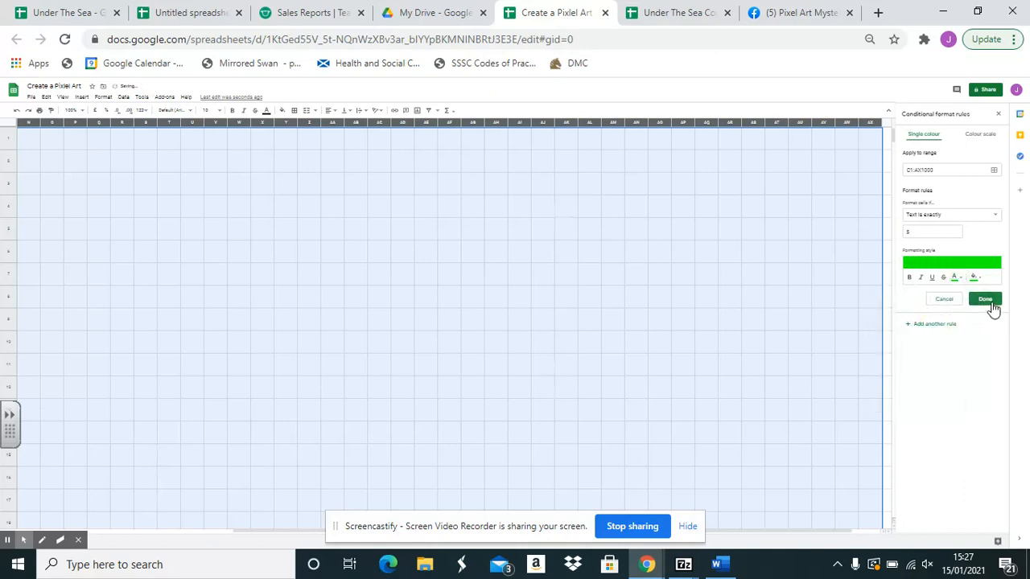
{"action": "left_click", "coordinate": [987, 302]}
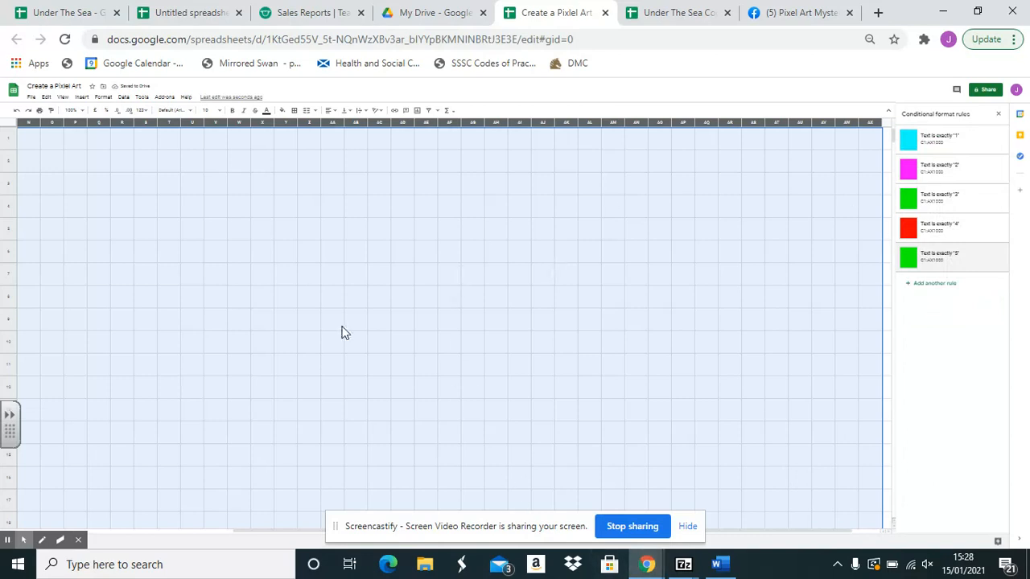
Go back to the numbered key, select cell E3 and close the conditional format rules.
{"action": "left_click", "coordinate": [251, 339]}
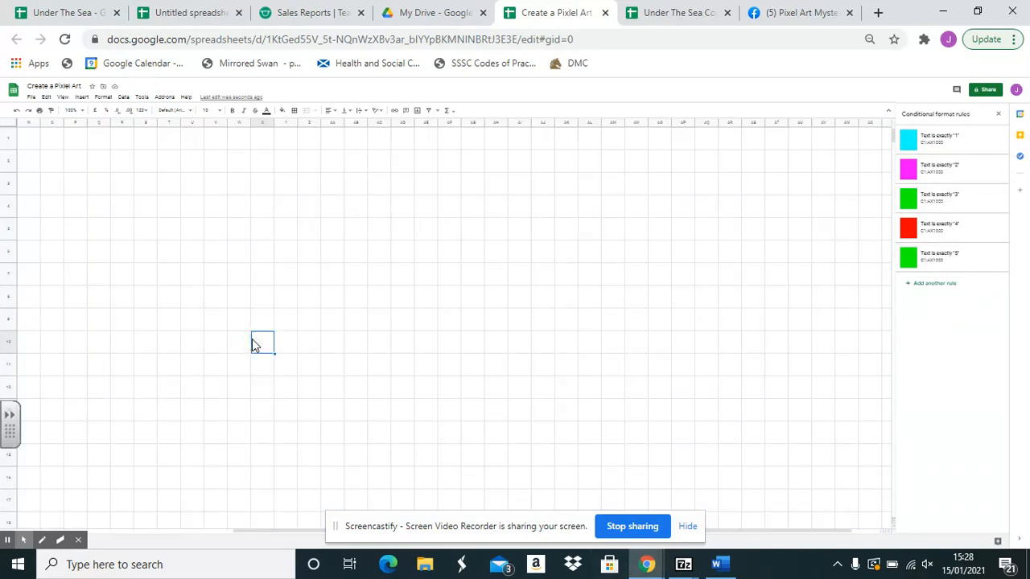
{"action": "left_click", "coordinate": [39, 148]}
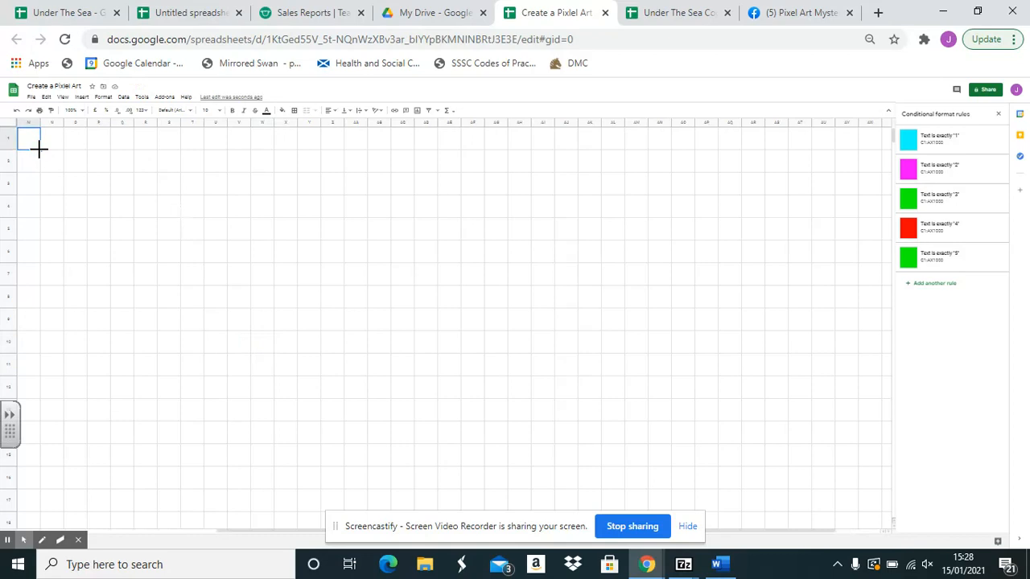
{"action": "key", "text": "Left"}
{"action": "key", "text": "Left"}
{"action": "key", "text": "Left"}
{"action": "key", "text": "Left"}
{"action": "key", "text": "Left"}
{"action": "key", "text": "Left"}
{"action": "key", "text": "Left"}
{"action": "key", "text": "Left"}
{"action": "key", "text": "Left"}
{"action": "key", "text": "Left"}
{"action": "key", "text": "Left"}
{"action": "key", "text": "Left"}
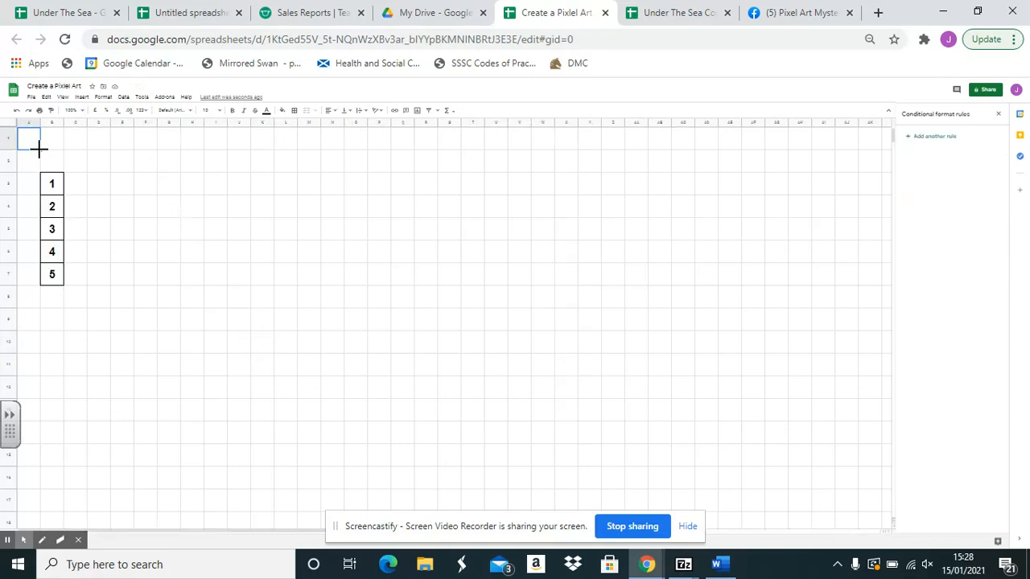
{"action": "left_click", "coordinate": [130, 187]}
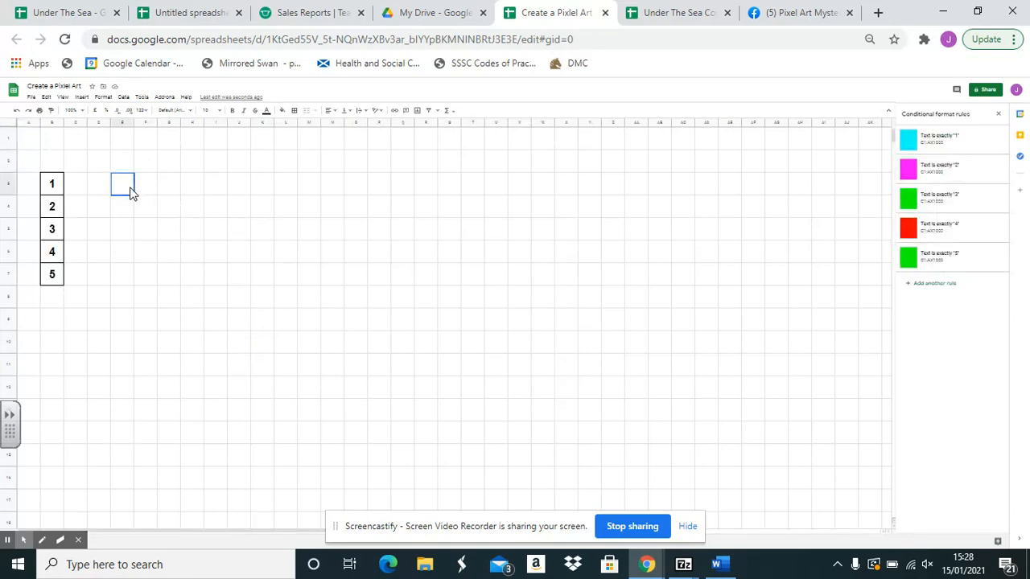
{"action": "left_click", "coordinate": [998, 115]}
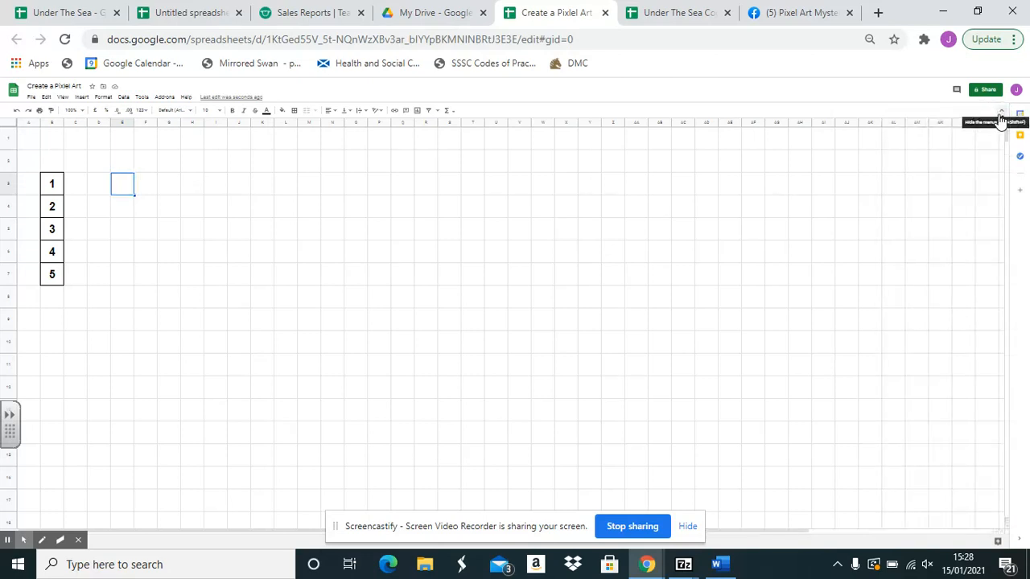
Test the colour rules by entering 1 in E3, 3 in F5, 4 in F7, 3 in H6 and 2 in J5.
{"action": "type", "text": "1"}
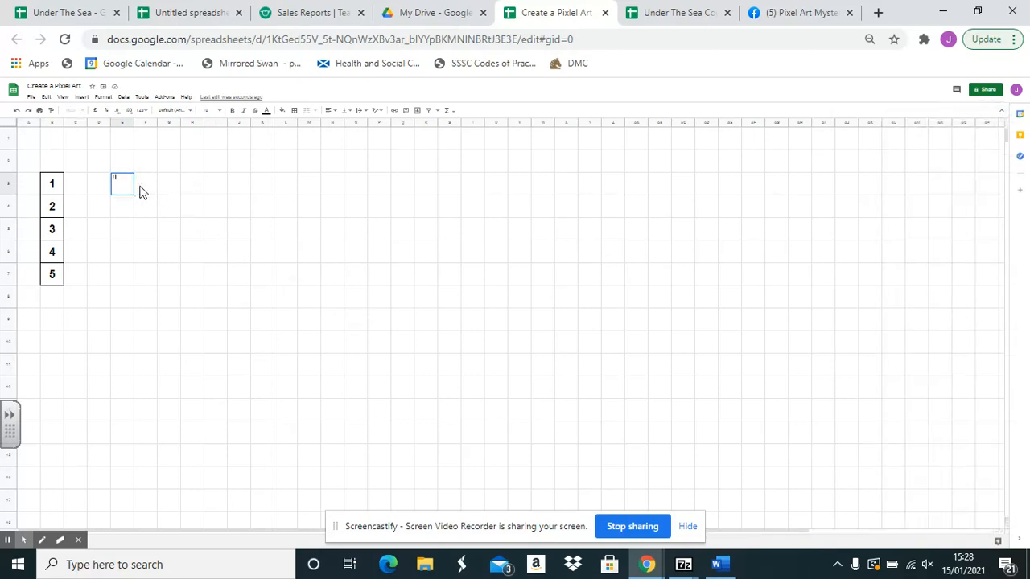
{"action": "left_click", "coordinate": [154, 232]}
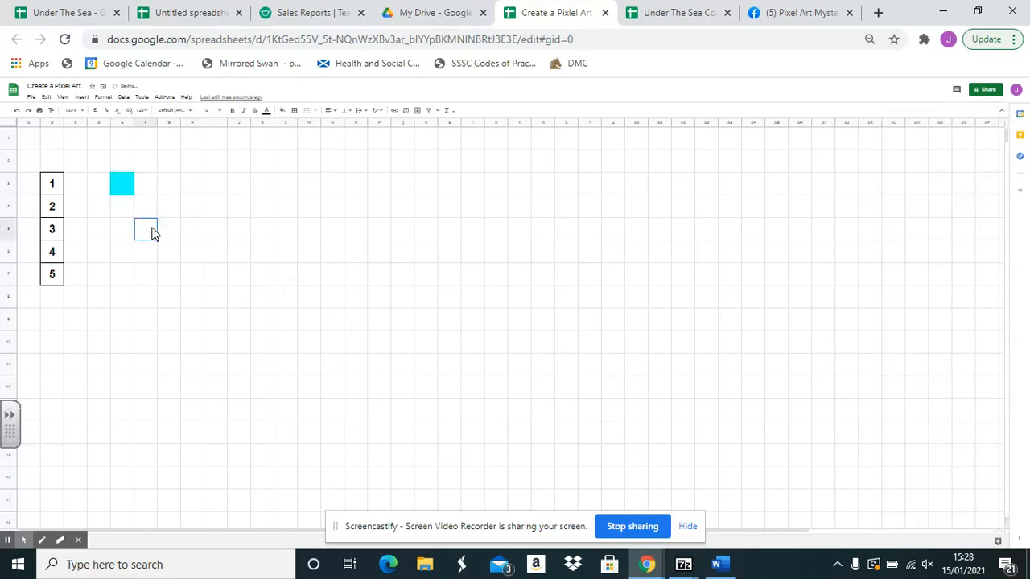
{"action": "type", "text": "3"}
{"action": "left_click", "coordinate": [156, 278]}
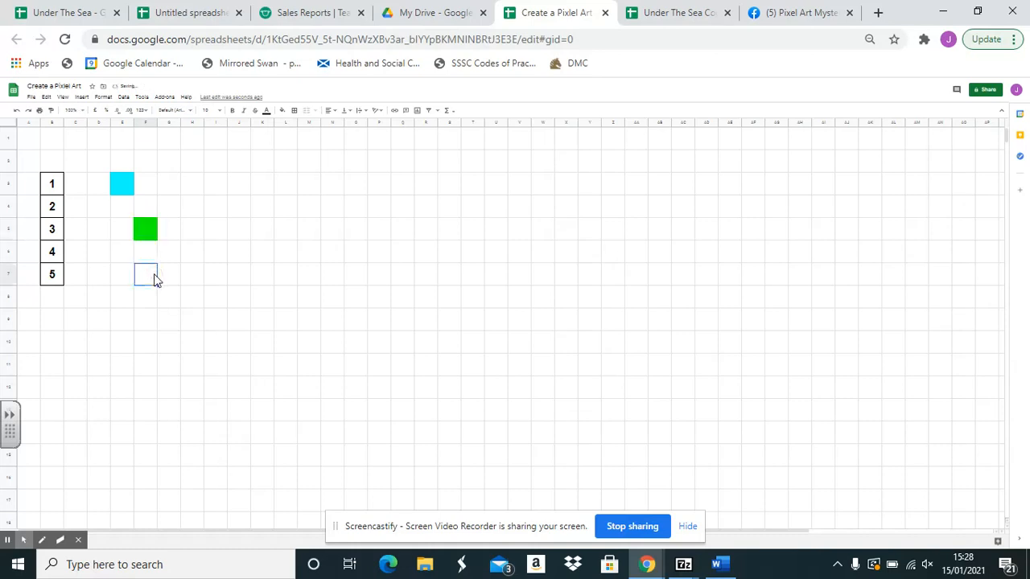
{"action": "left_click", "coordinate": [203, 252]}
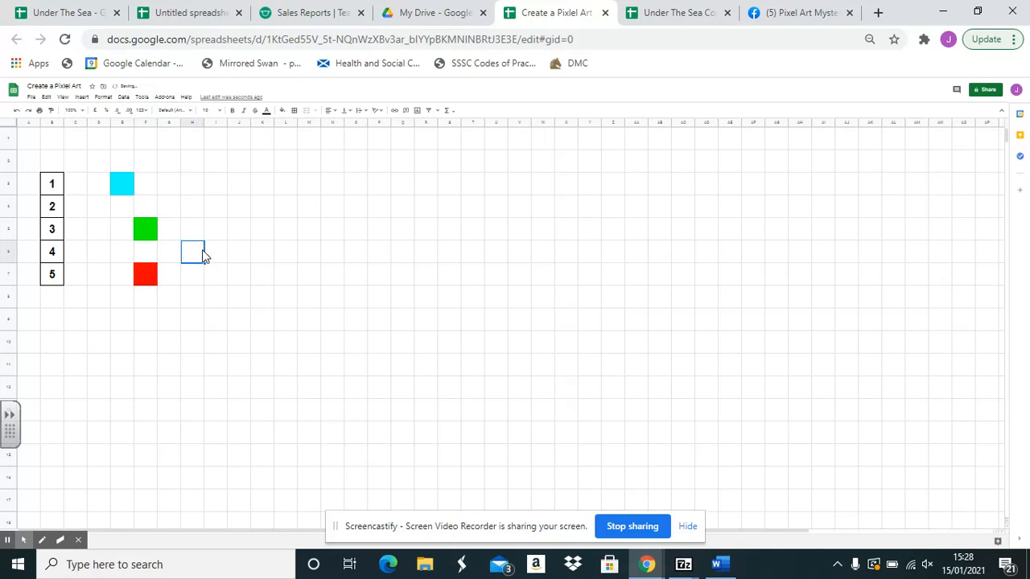
{"action": "type", "text": "3"}
{"action": "left_click", "coordinate": [230, 233]}
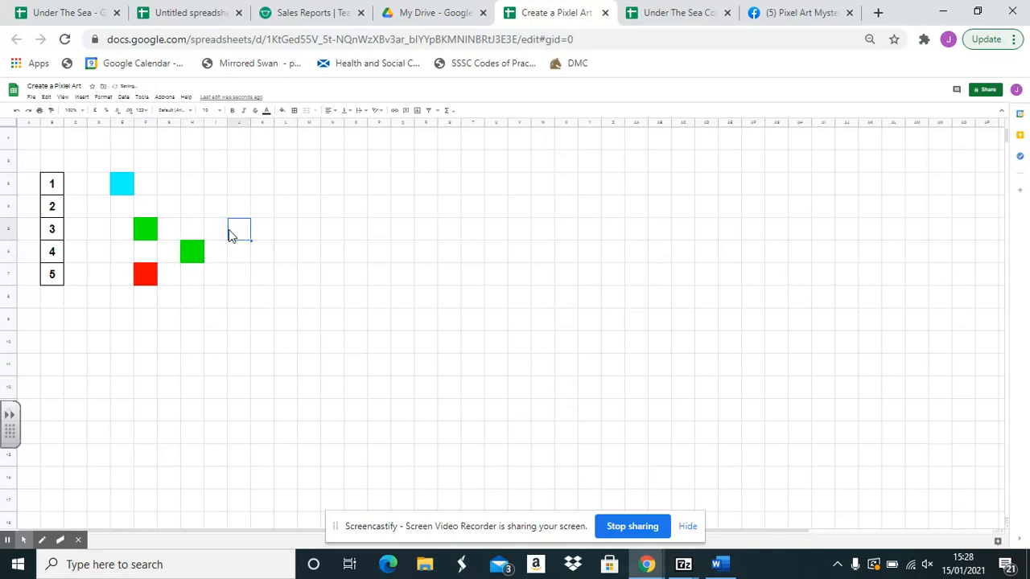
{"action": "type", "text": "5"}
{"action": "left_click", "coordinate": [245, 273]}
{"action": "left_click", "coordinate": [201, 253]}
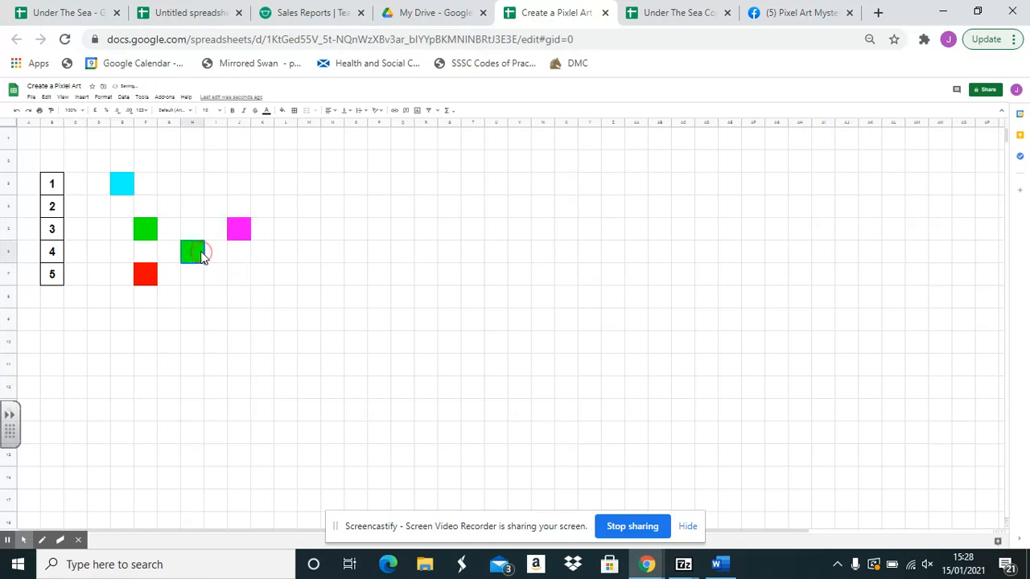
Enter 3 in cell I8 to test the colour rule for that number.
{"action": "left_click", "coordinate": [224, 304]}
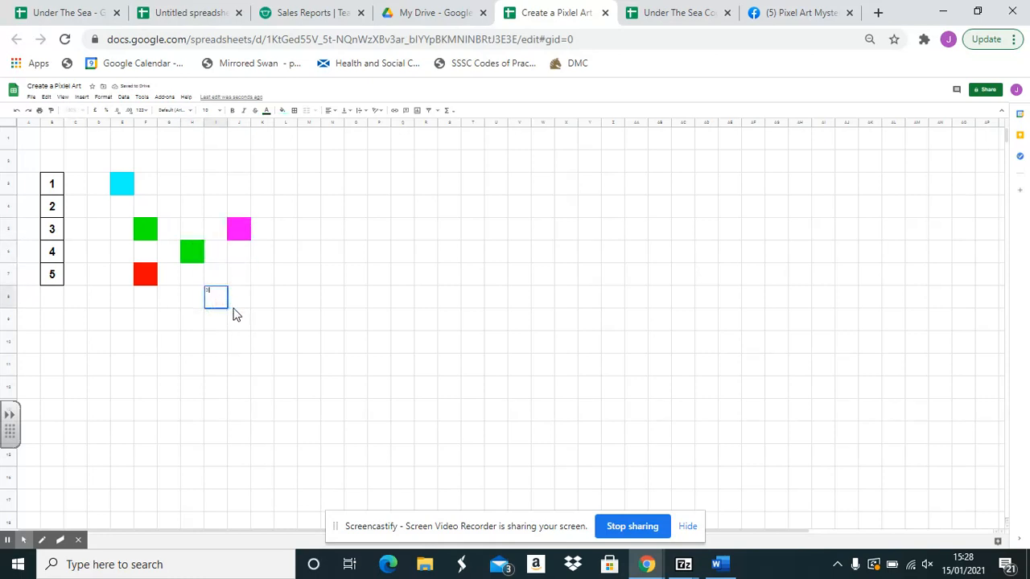
{"action": "left_click", "coordinate": [265, 341]}
{"action": "left_click", "coordinate": [219, 296]}
Edit the conditional format rule for text exactly 3 and set its fill colour to dark purple.
{"action": "left_click", "coordinate": [103, 96]}
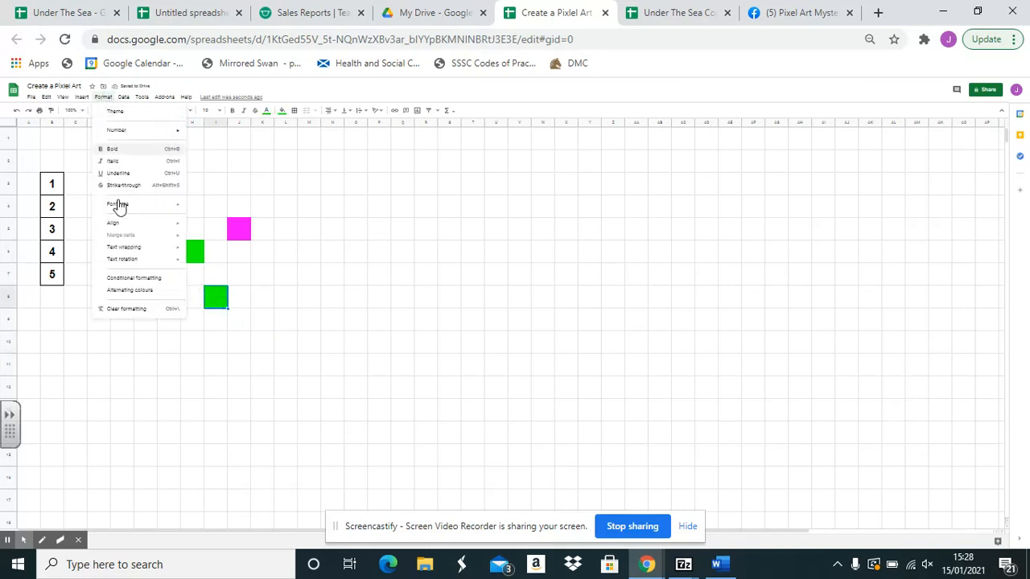
{"action": "left_click", "coordinate": [135, 282]}
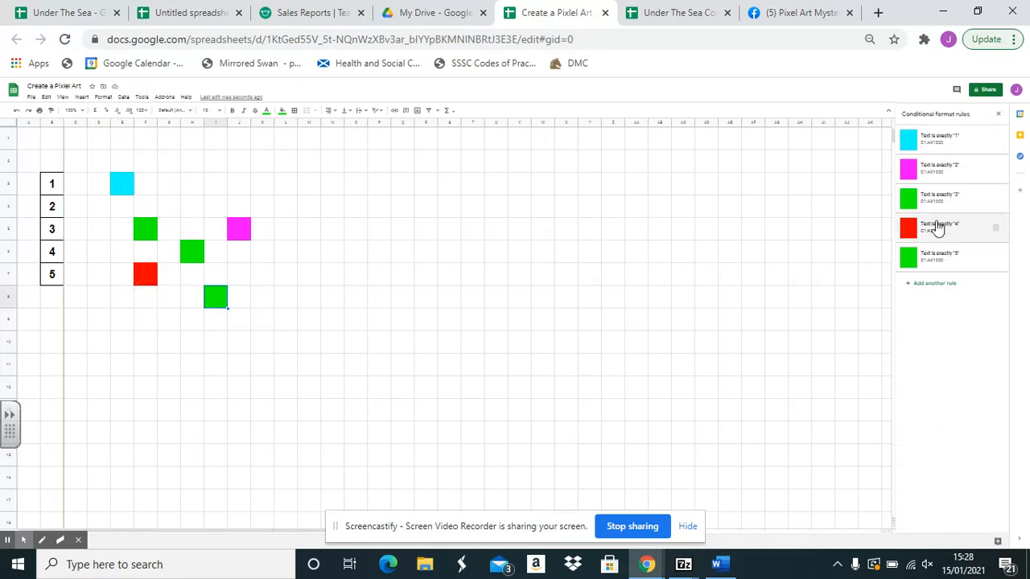
{"action": "left_click", "coordinate": [945, 199]}
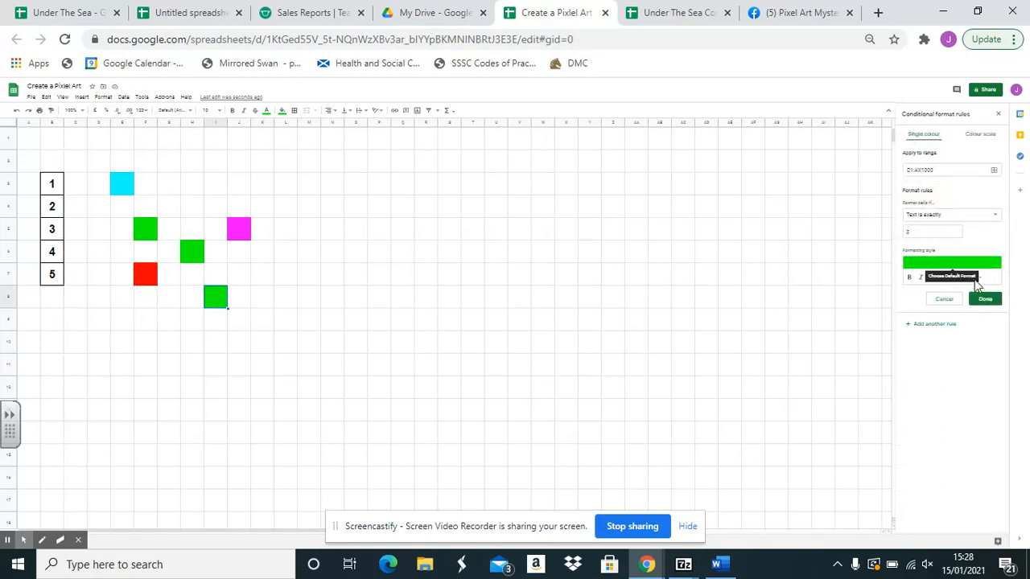
{"action": "left_click", "coordinate": [973, 279]}
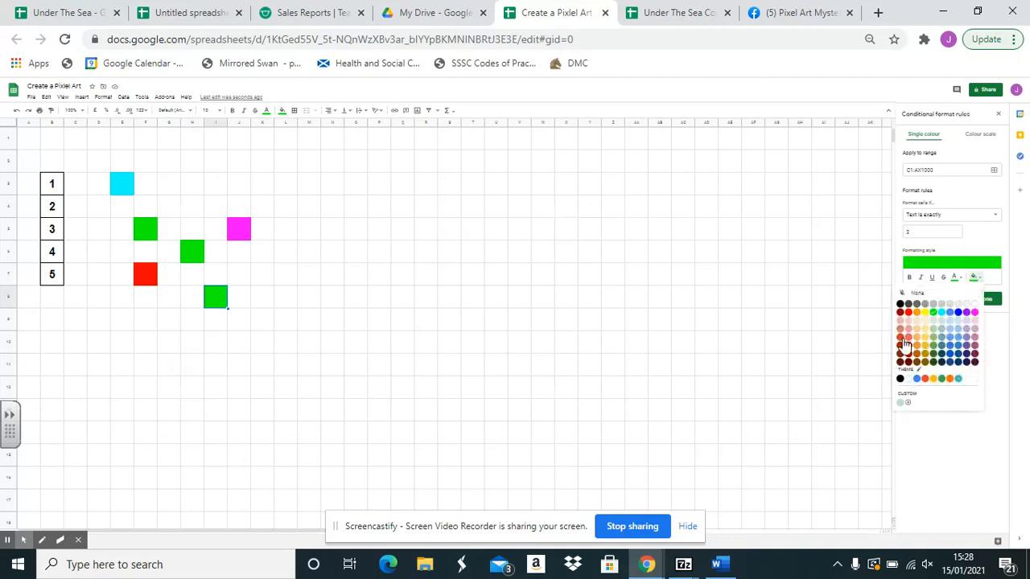
{"action": "left_click", "coordinate": [964, 353]}
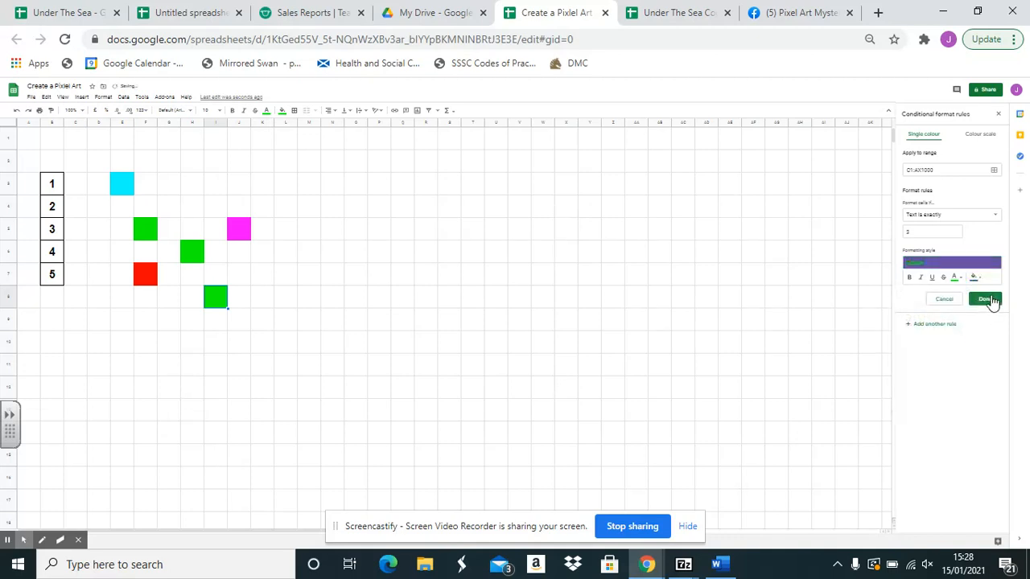
{"action": "left_click", "coordinate": [990, 299]}
Set the text colour of the rule for text exactly 3 to the same dark purple as its fill.
{"action": "left_click", "coordinate": [942, 200]}
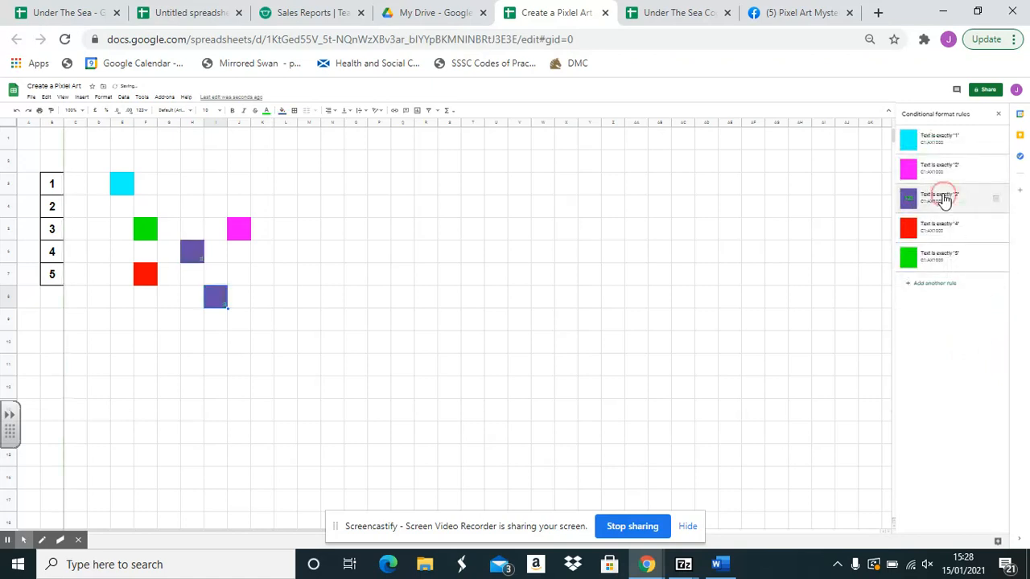
{"action": "left_click", "coordinate": [955, 277]}
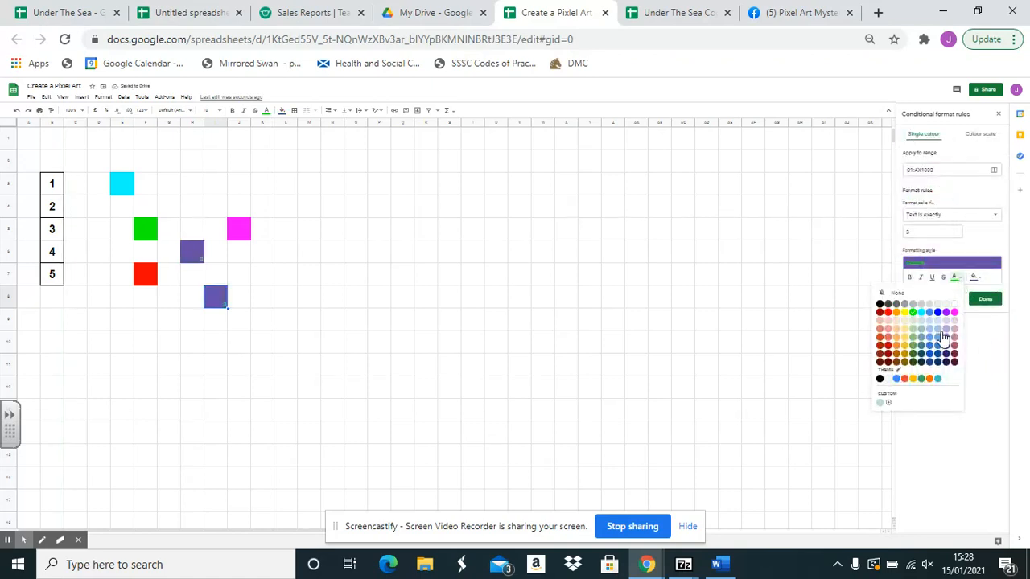
{"action": "left_click", "coordinate": [947, 352]}
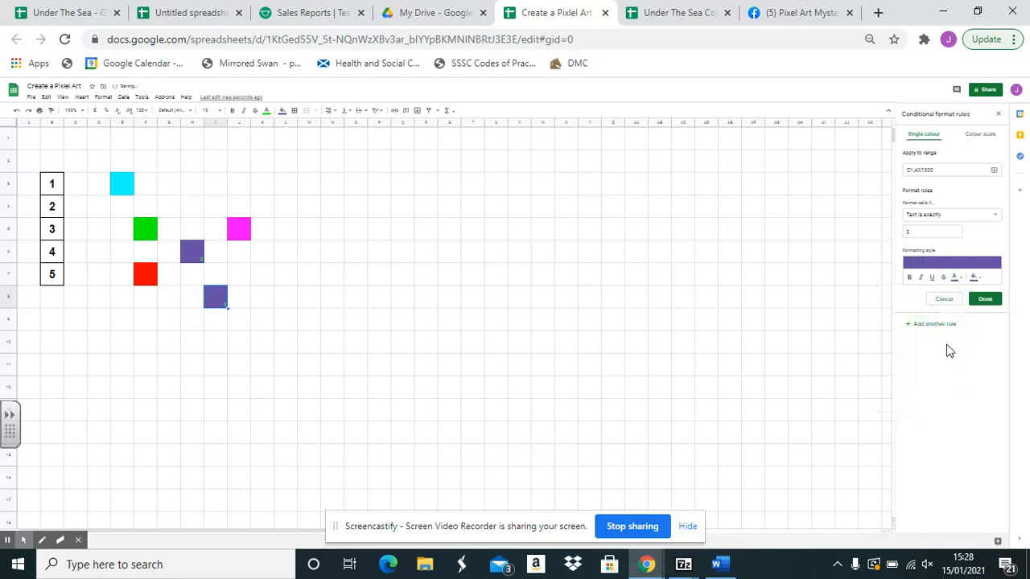
{"action": "left_click", "coordinate": [988, 300]}
Test the colour rules again by entering 2 in K7, 3 in J3, 4 in O6 and 5 in M5.
{"action": "left_click", "coordinate": [313, 325]}
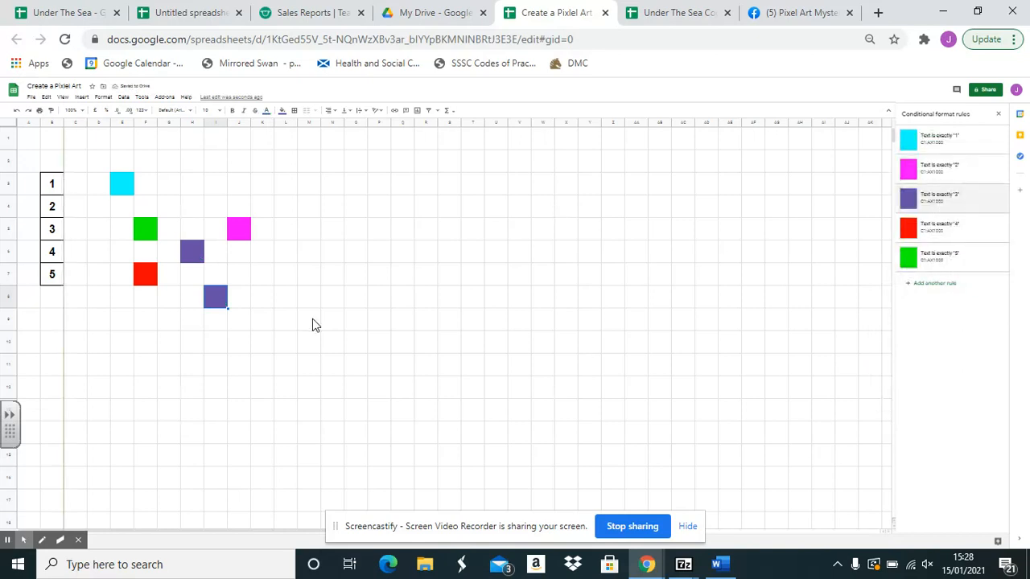
{"action": "left_click", "coordinate": [193, 253]}
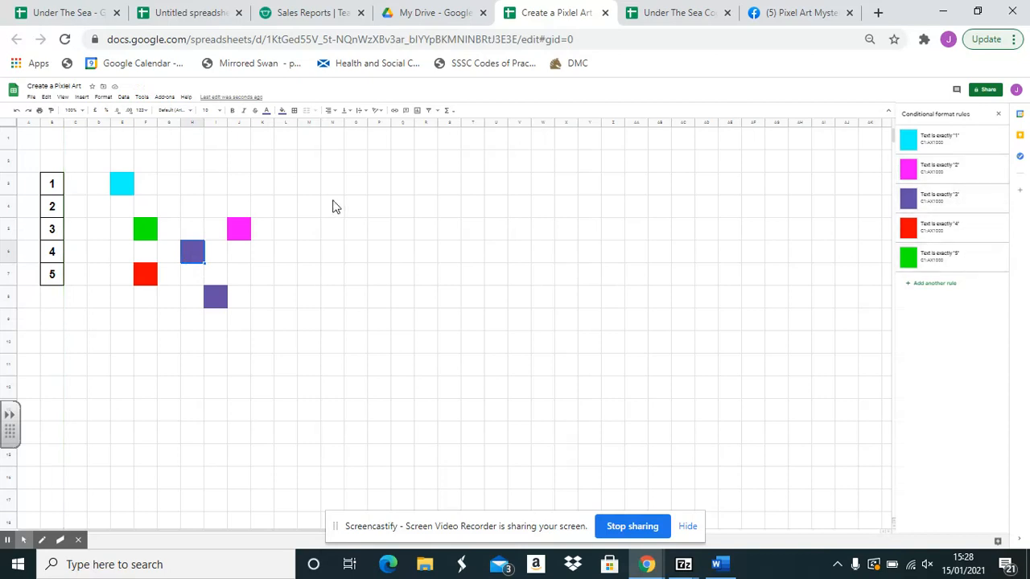
{"action": "left_click", "coordinate": [266, 275]}
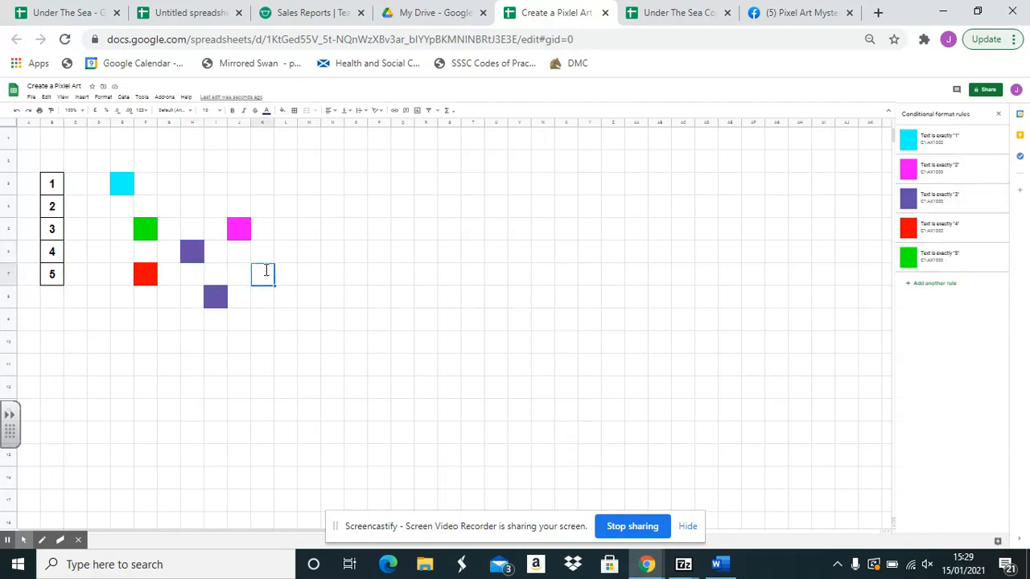
{"action": "type", "text": "1"}
{"action": "left_click", "coordinate": [231, 193]}
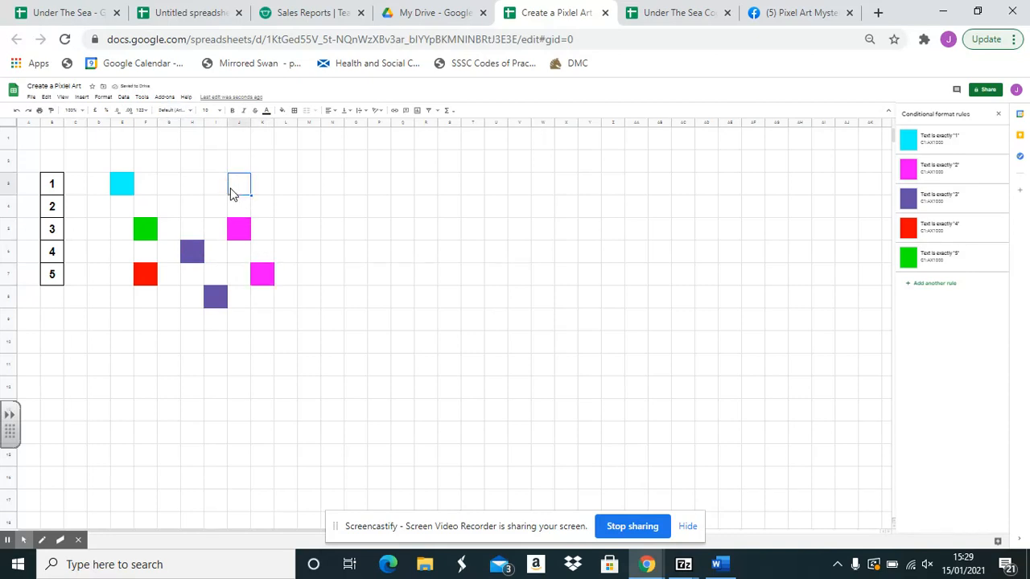
{"action": "type", "text": "1"}
{"action": "left_click", "coordinate": [352, 256]}
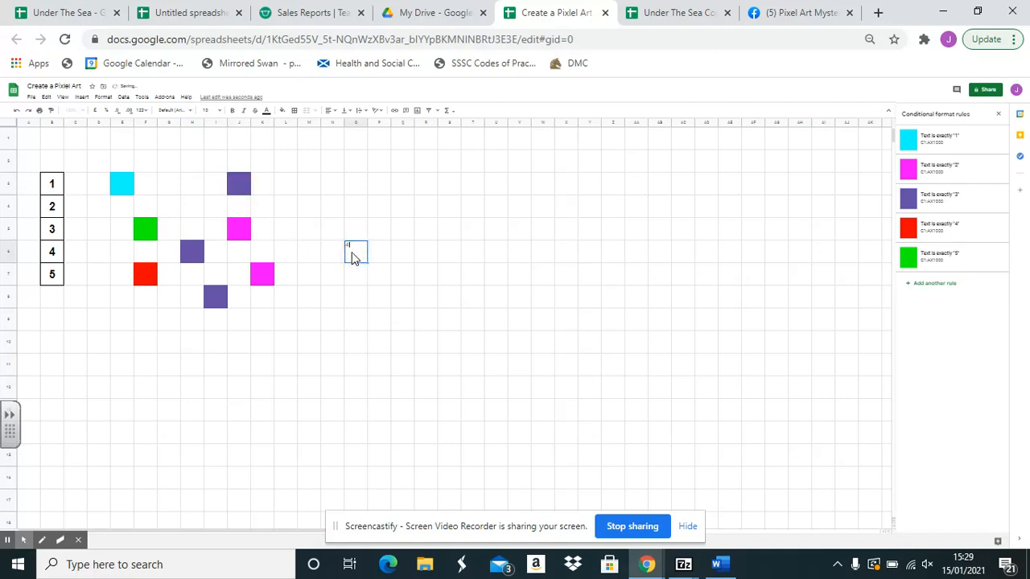
{"action": "type", "text": "4"}
{"action": "left_click", "coordinate": [333, 296]}
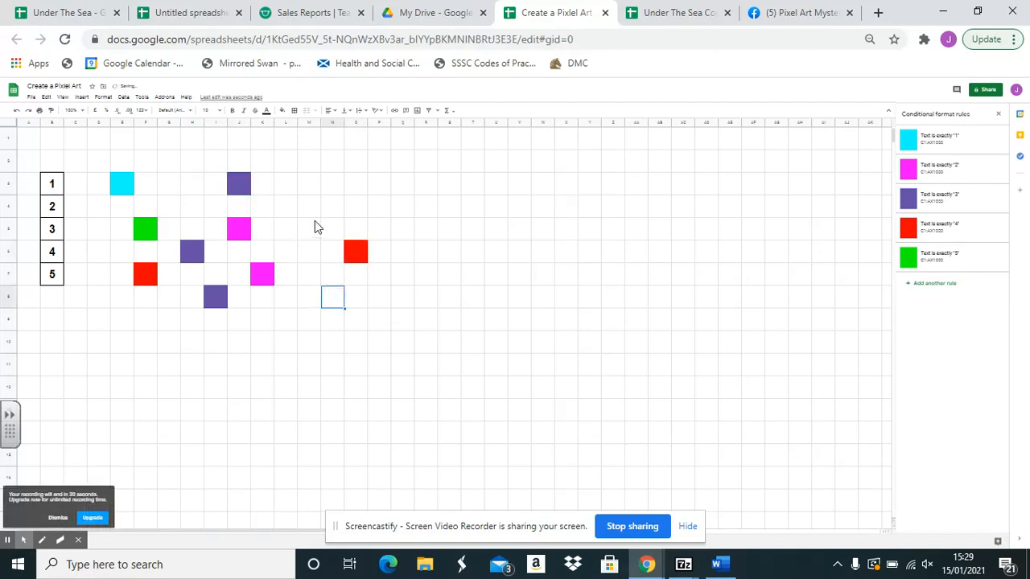
{"action": "left_click", "coordinate": [315, 227]}
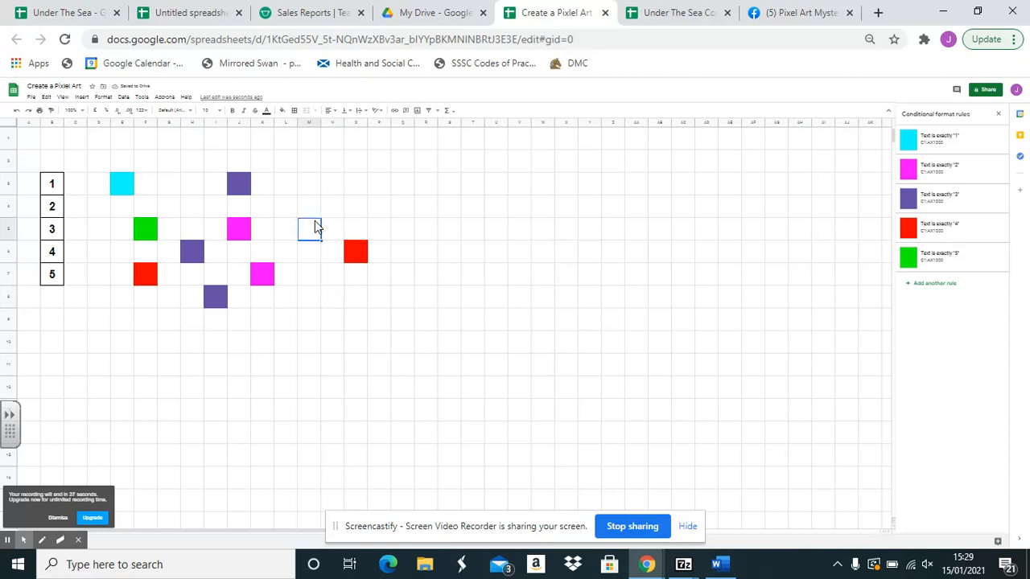
{"action": "type", "text": "5"}
{"action": "left_click", "coordinate": [327, 305]}
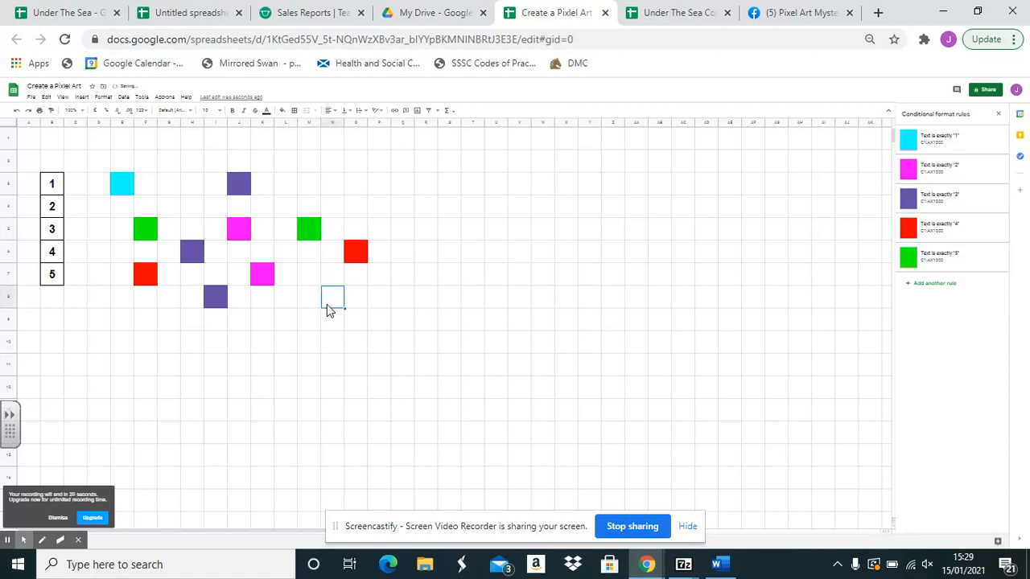